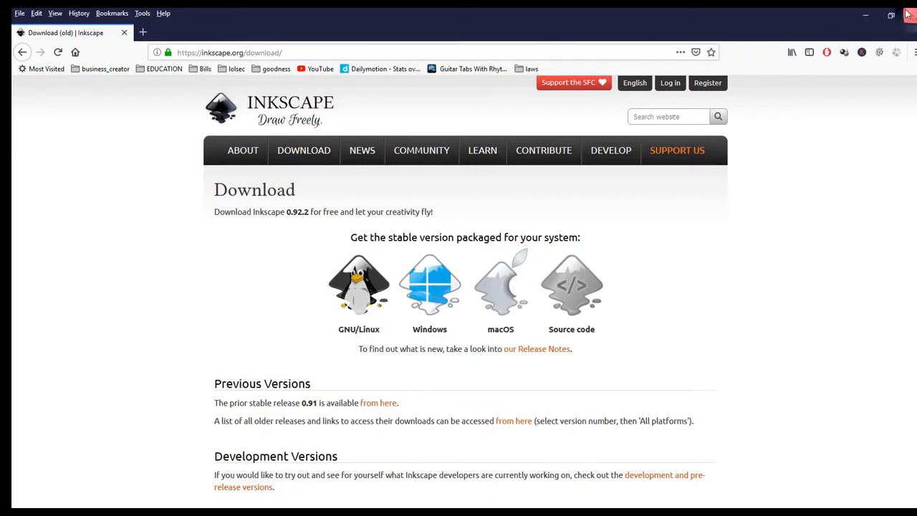
Close the download page, switch to Inkscape, and add a text frame in the page's upper half reading "text sample".
left_click(910, 15)
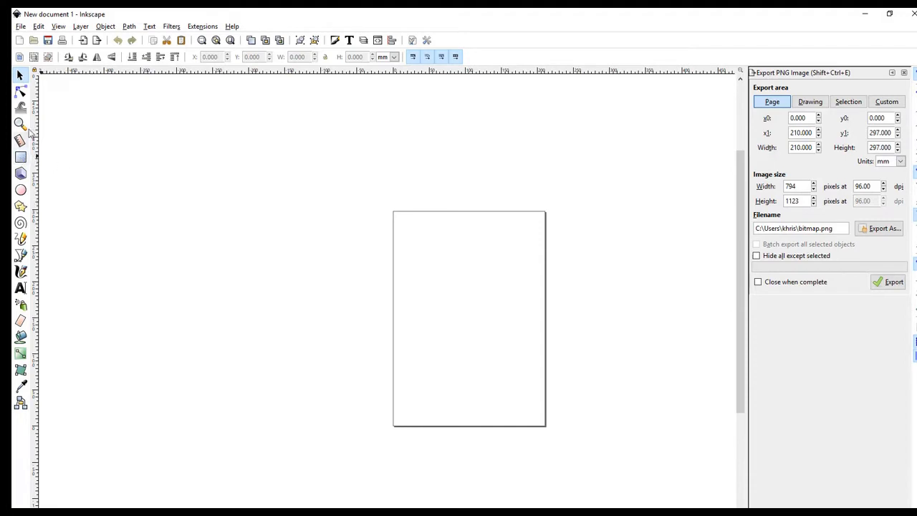
left_click(21, 288)
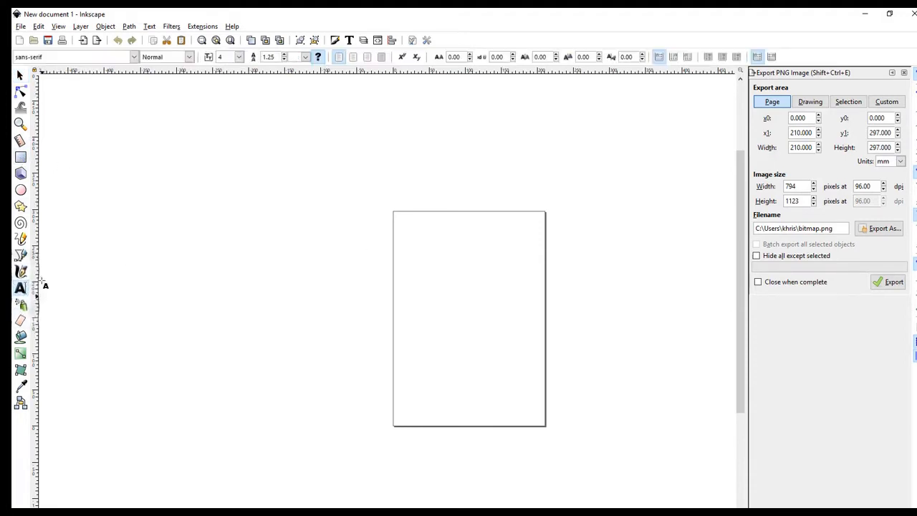
left_click_drag(408, 253, 525, 309)
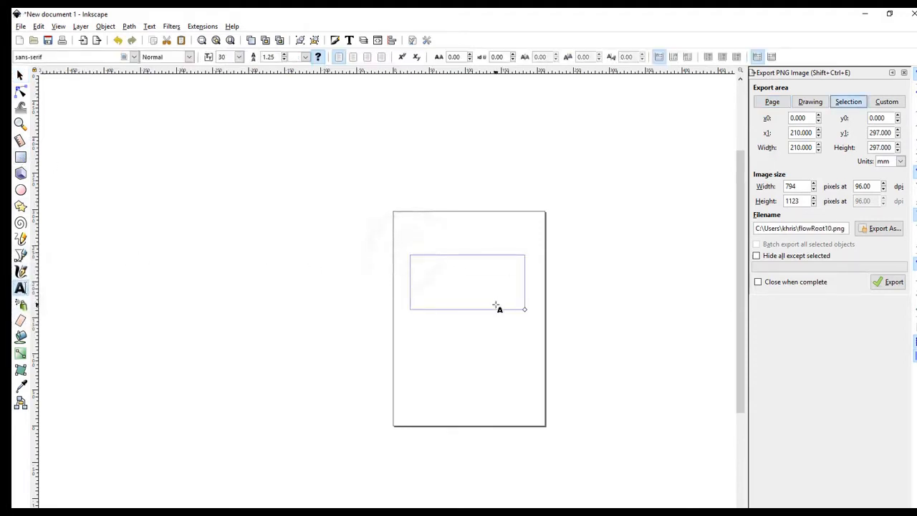
type("text")
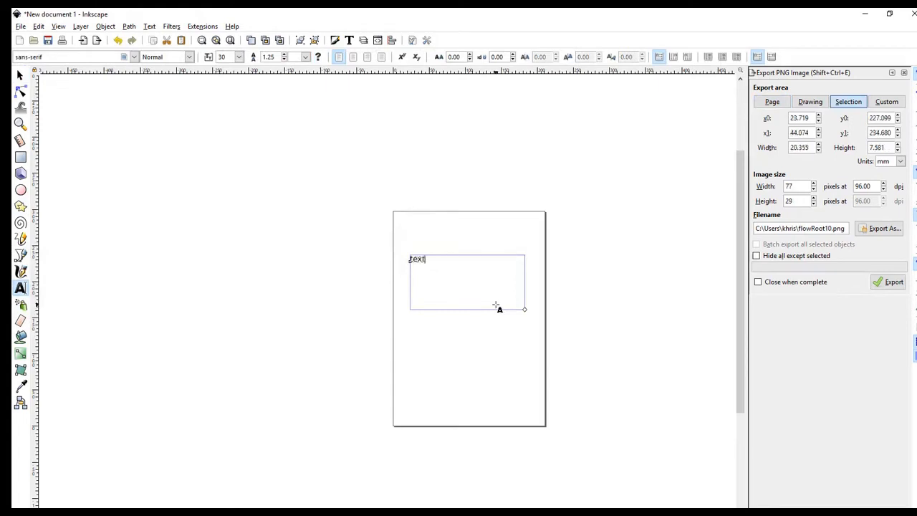
type(" sample")
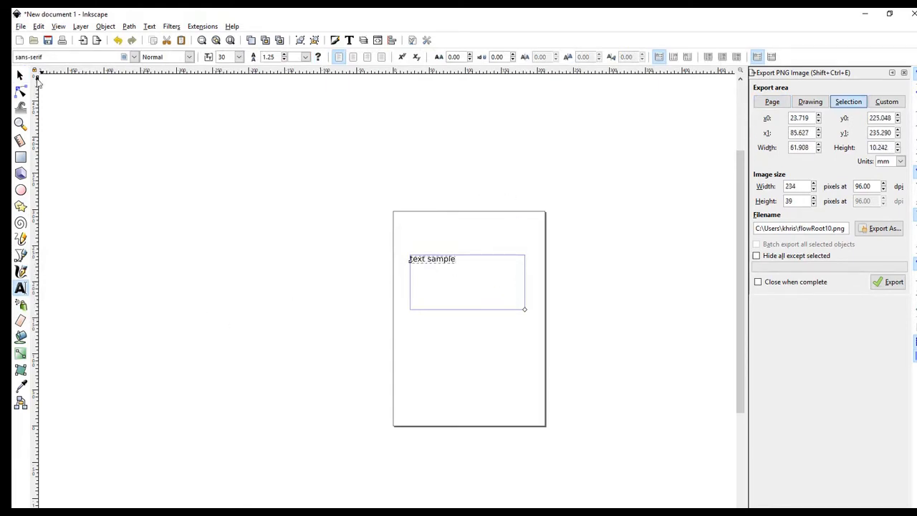
Enlarge the text to about 193 by 115 mm across the page width and fill it dark green.
left_click(20, 76)
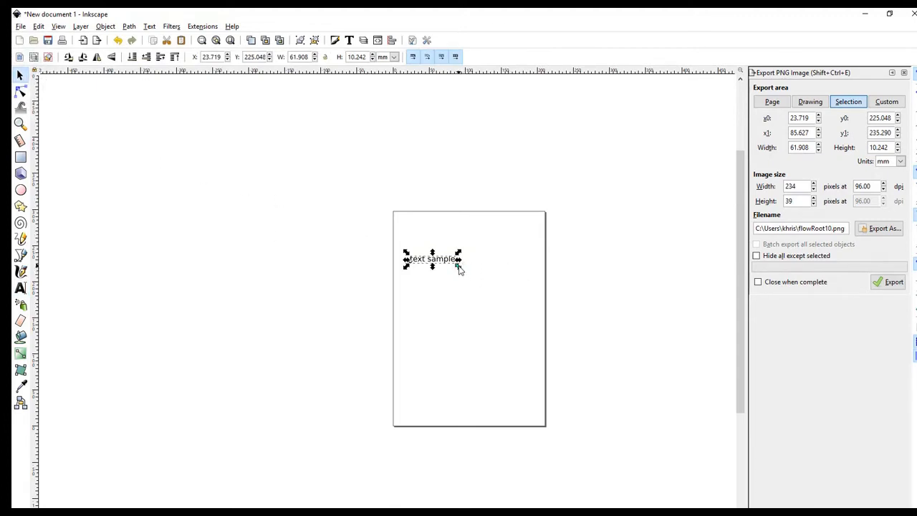
left_click_drag(459, 266, 531, 342)
left_click_drag(405, 297, 384, 296)
left_click(443, 294)
left_click_drag(445, 293, 453, 296)
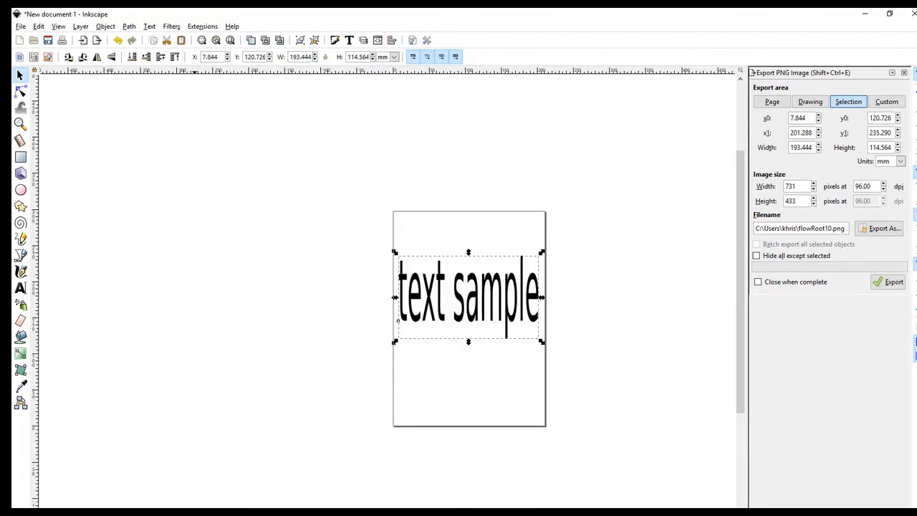
left_click(158, 514)
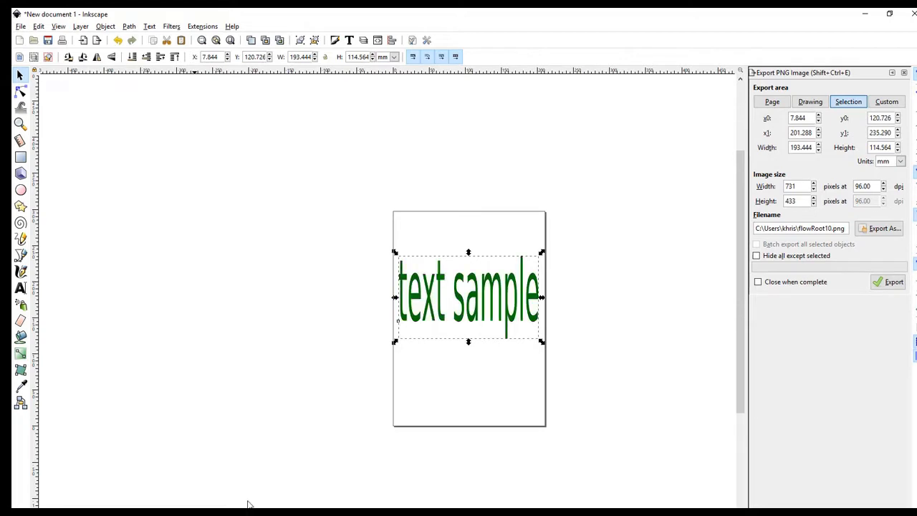
left_click(478, 367)
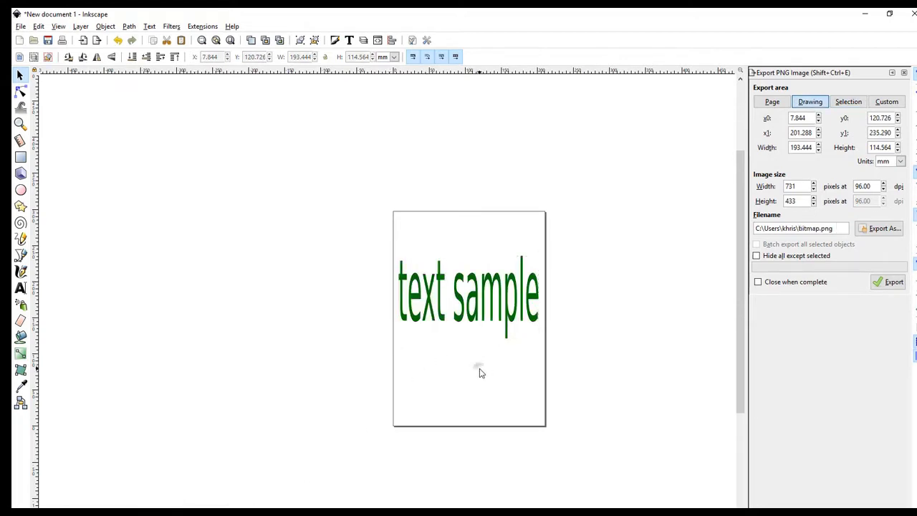
Recolor only the word "text" yellow within the text object.
left_click(439, 298)
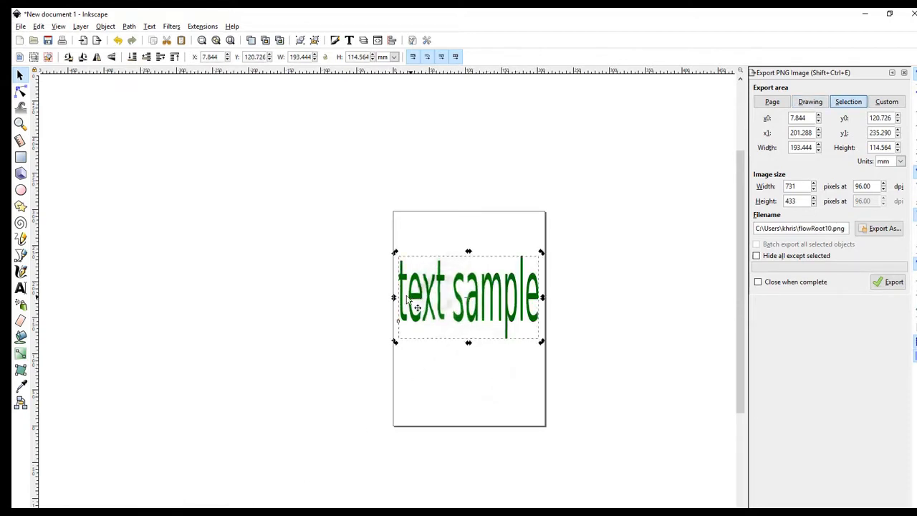
double_click(448, 301)
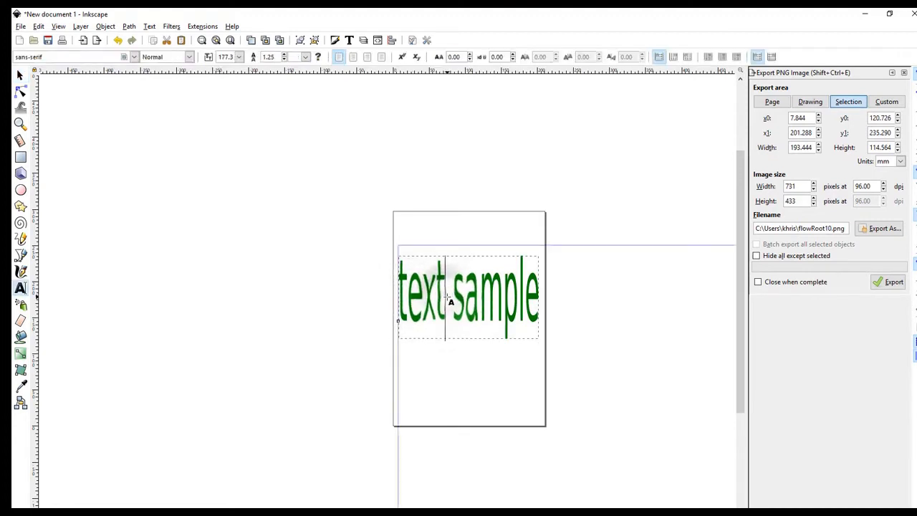
left_click_drag(451, 301, 404, 296)
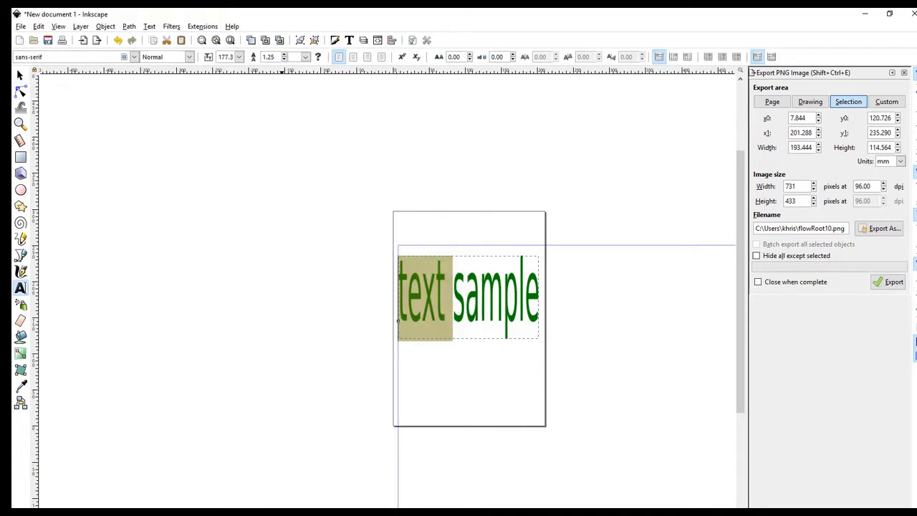
left_click(505, 364)
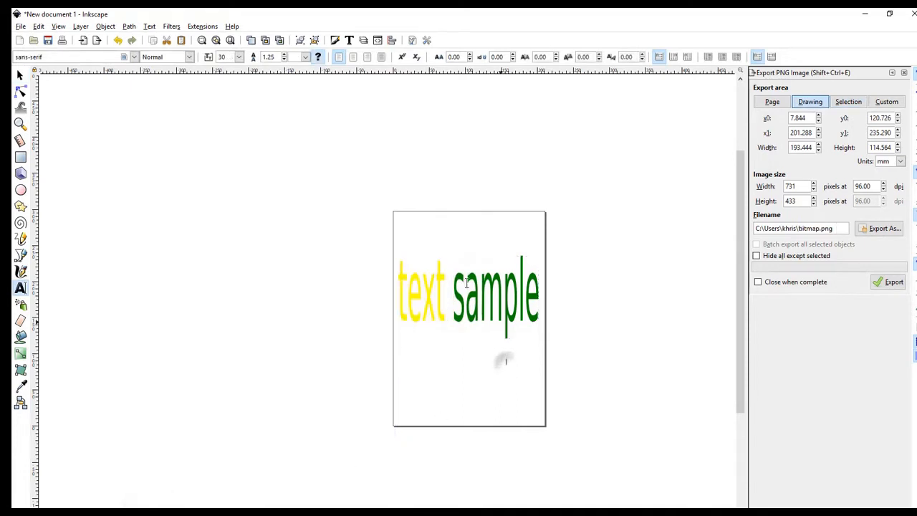
Select the word "sample" and review the font style options available for it.
left_click_drag(442, 298, 409, 303)
left_click_drag(471, 302, 503, 314)
left_click(453, 301)
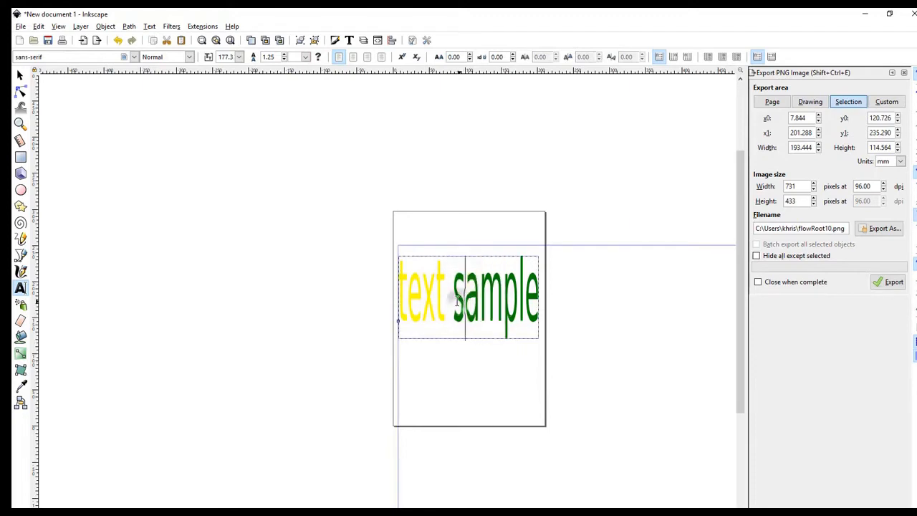
left_click_drag(453, 301, 526, 305)
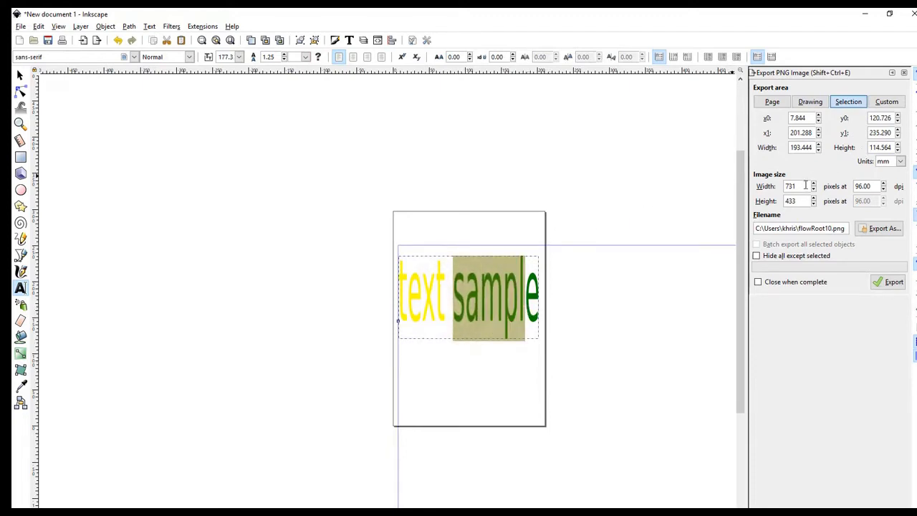
left_click(446, 298)
left_click_drag(444, 296, 535, 298)
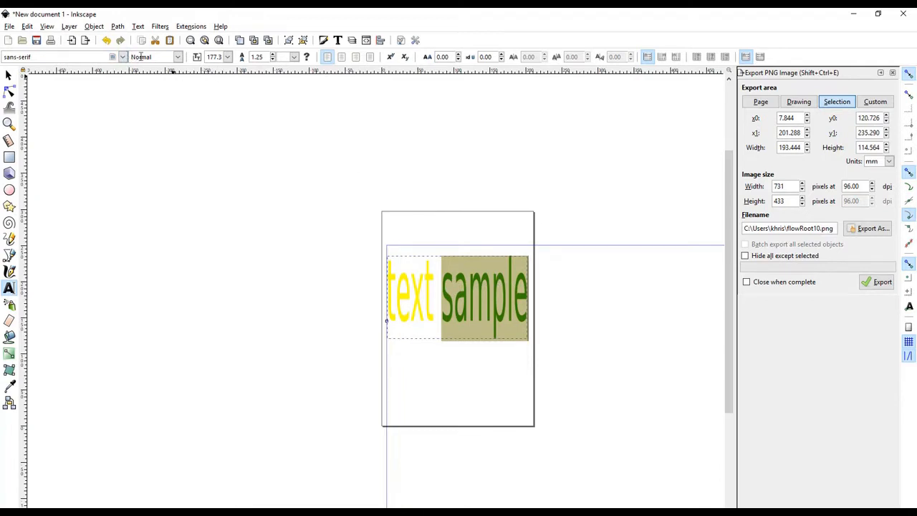
left_click(178, 57)
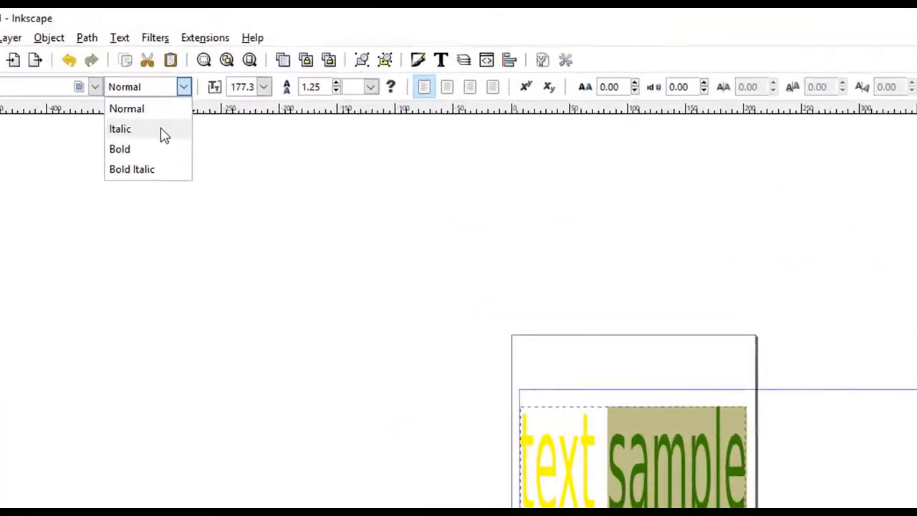
left_click(190, 111)
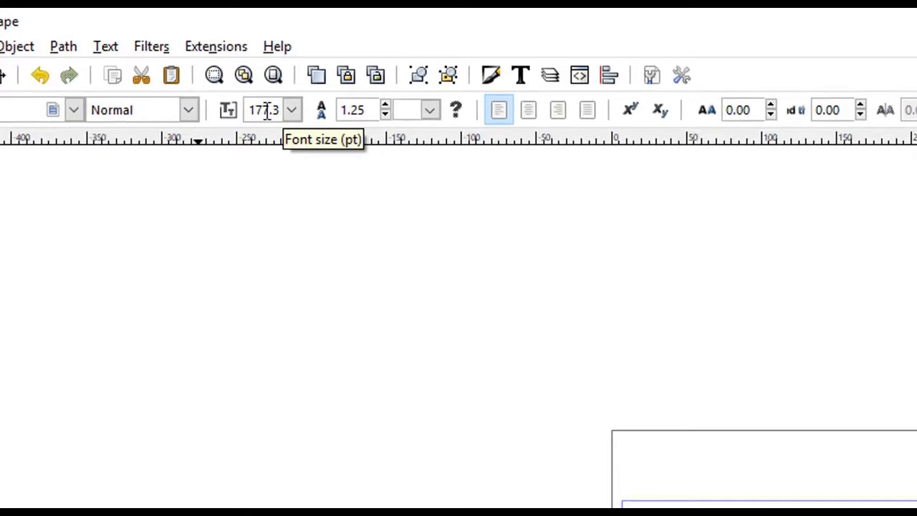
Try a font size of 22 pt on the word "sample", followed by 144 pt.
left_click(292, 111)
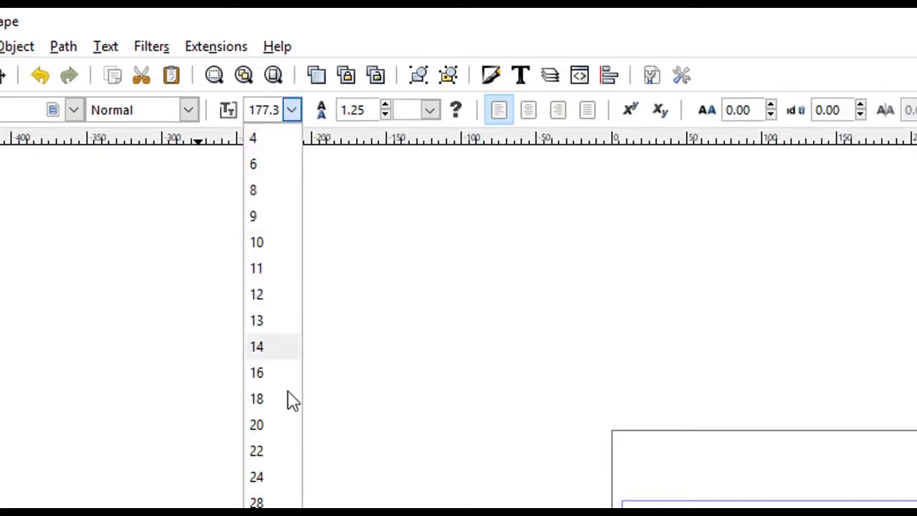
left_click(257, 451)
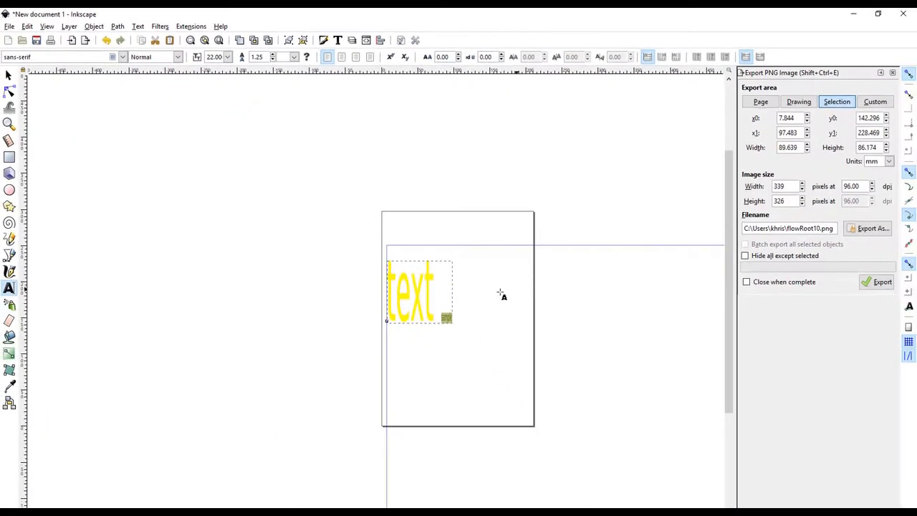
left_click(227, 56)
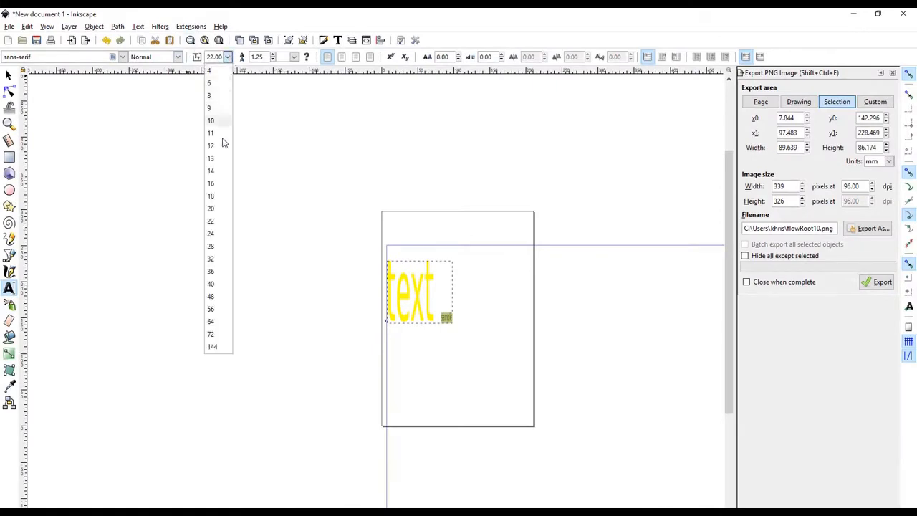
left_click(213, 346)
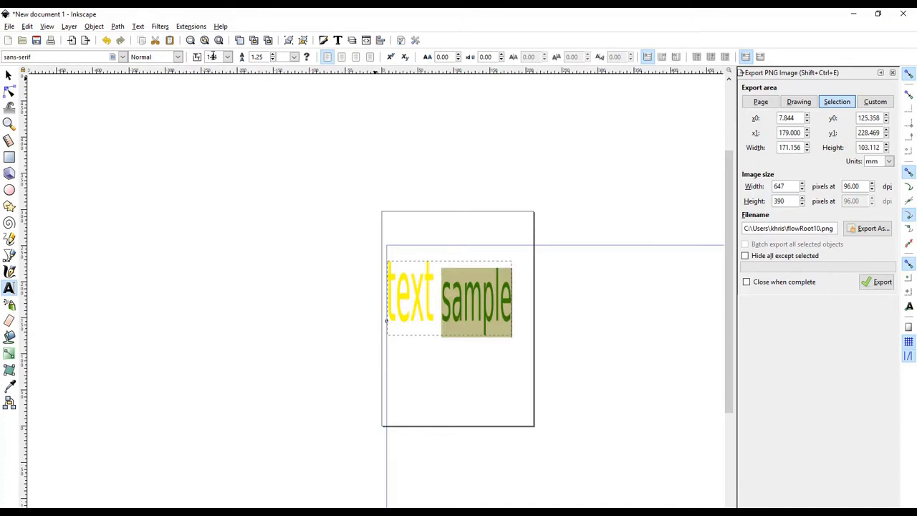
left_click_drag(215, 56, 196, 56)
key("Left")
key("Right")
type("8")
left_click(478, 278)
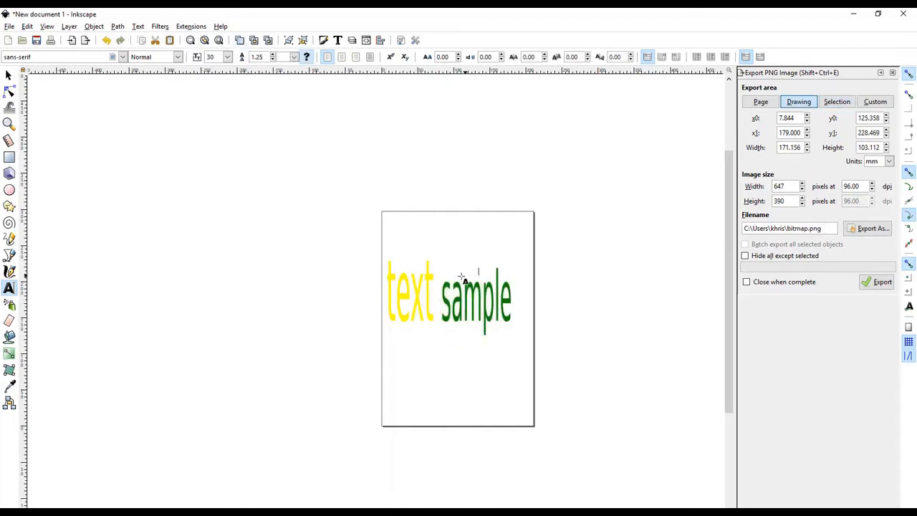
Select the whole word "sample" again and set its font size to about 344 pt.
left_click_drag(448, 290, 485, 293)
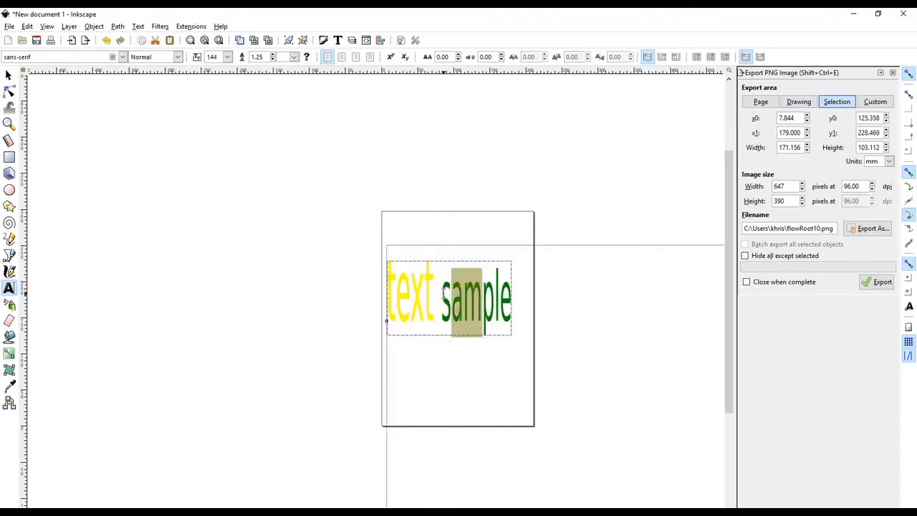
double_click(444, 291)
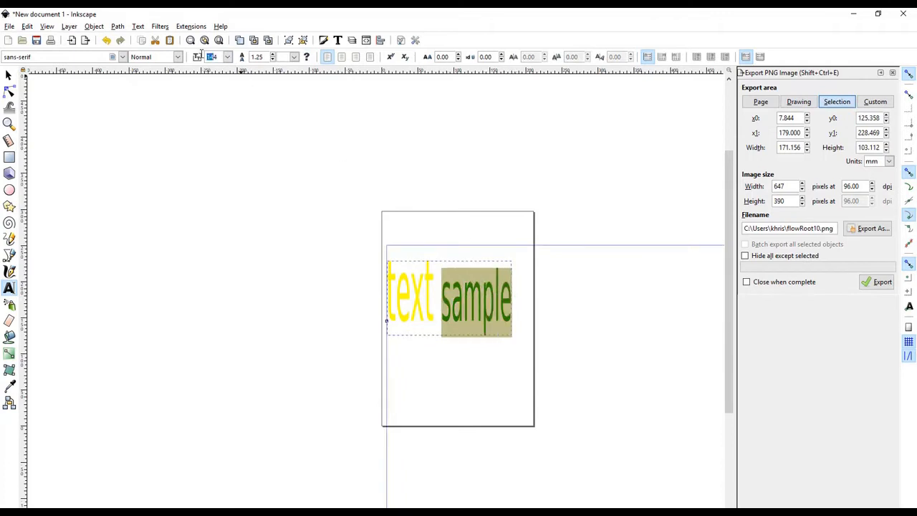
left_click_drag(202, 53, 212, 58)
key("BackSpace")
type("3")
key("Return")
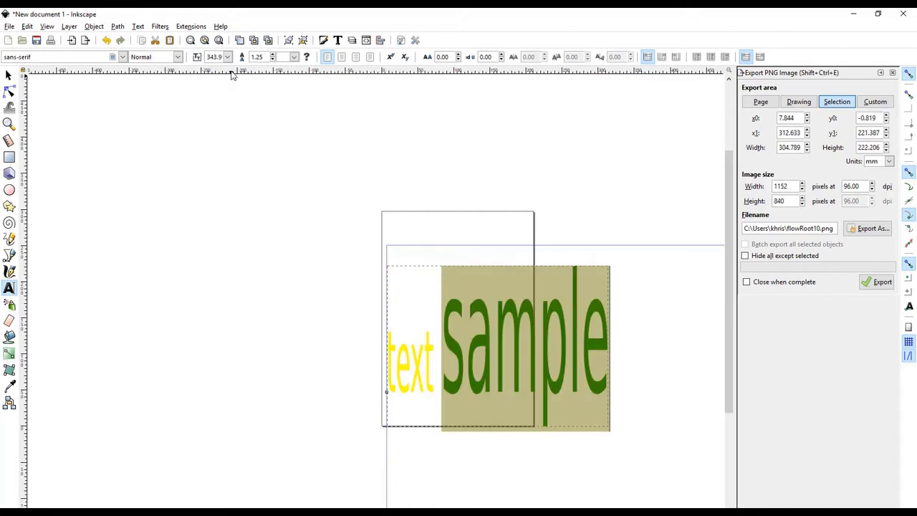
Change the font of the word "sample" to Tahoma.
left_click(440, 330)
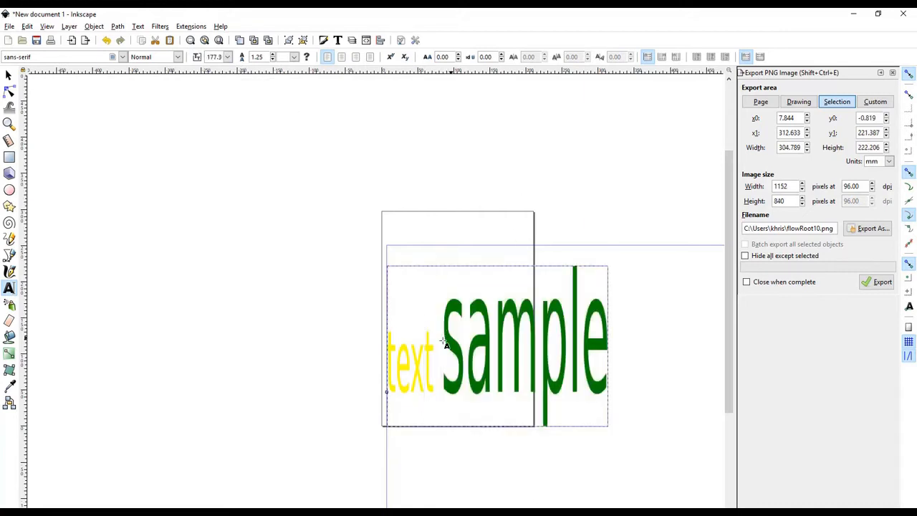
left_click_drag(444, 344, 614, 344)
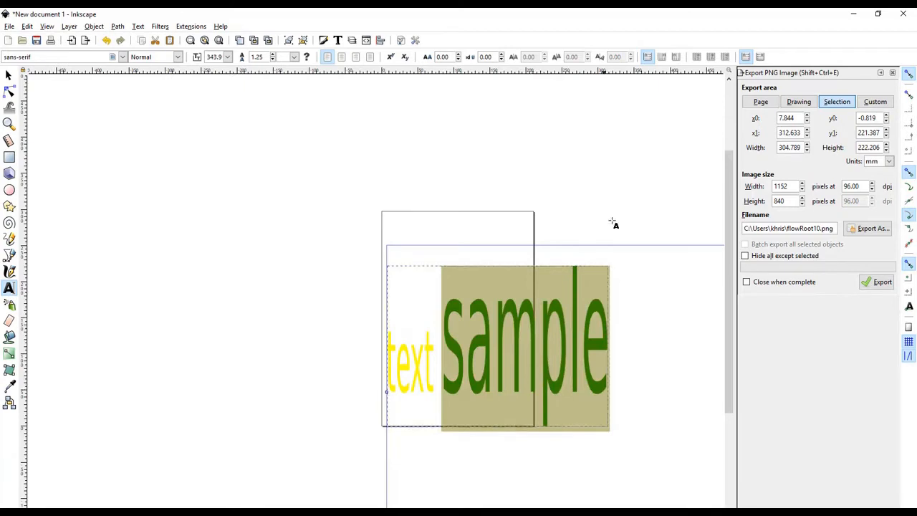
left_click(123, 56)
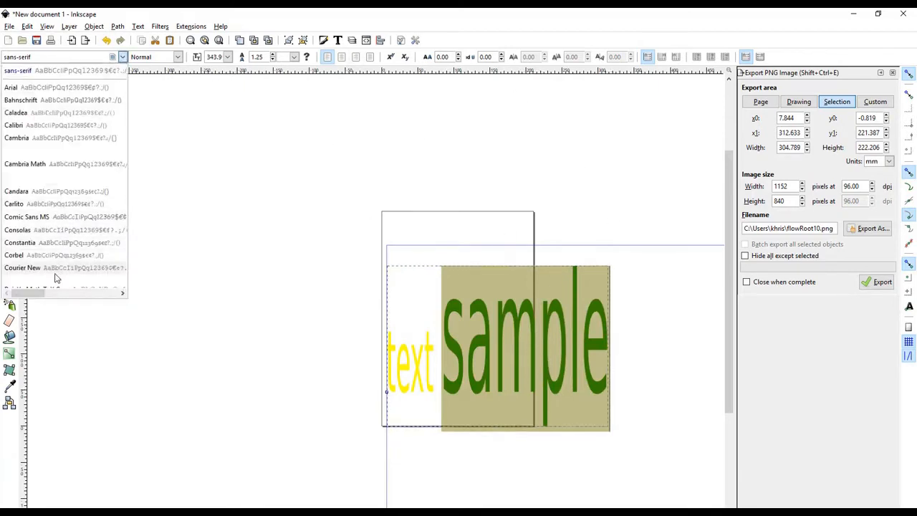
left_click(40, 60)
left_click_drag(31, 56, 2, 57)
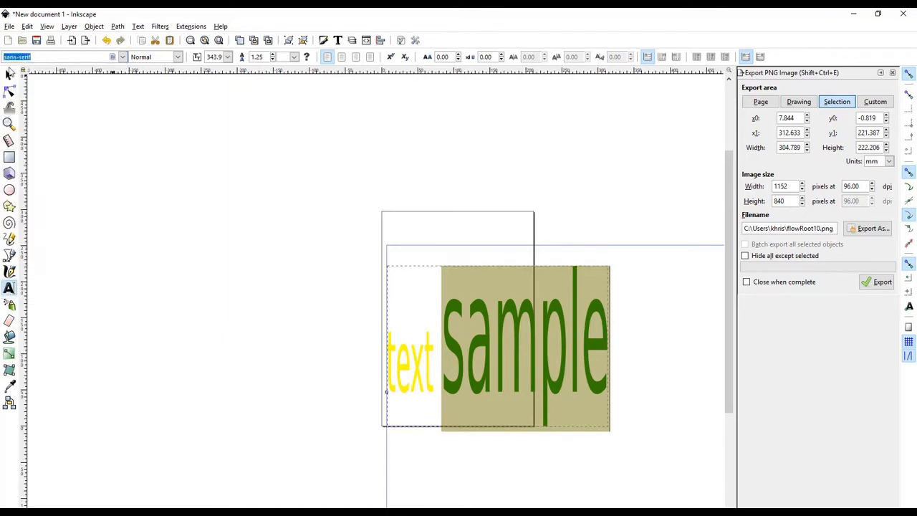
type("ta")
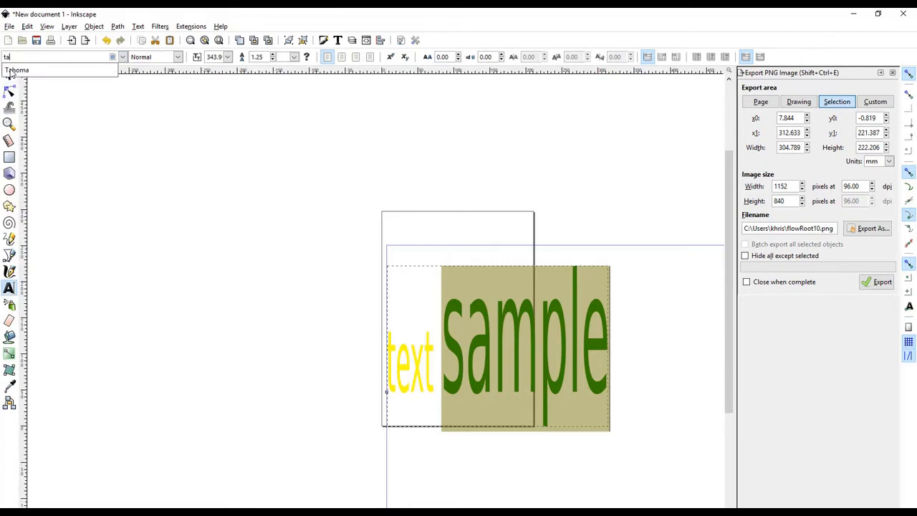
left_click(10, 72)
Scale the whole text object up from its upper corner to about 391 by 277 mm.
left_click(8, 74)
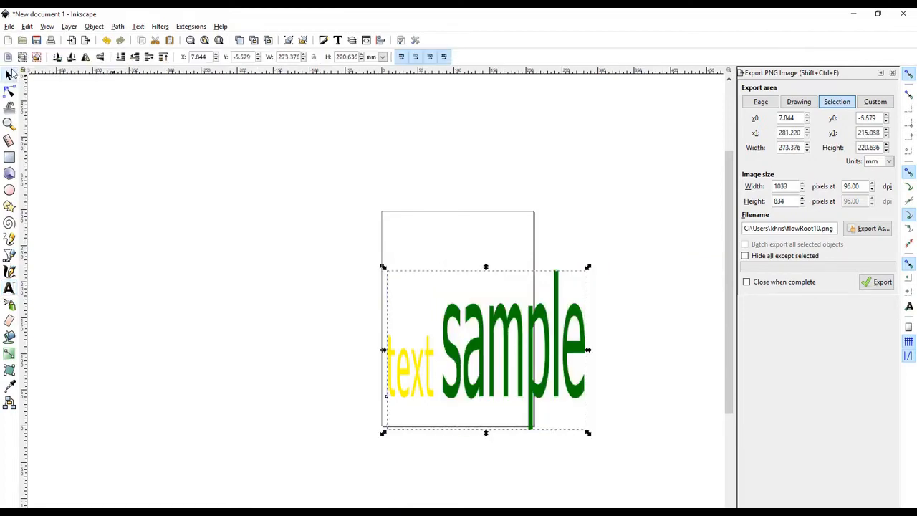
left_click(469, 333)
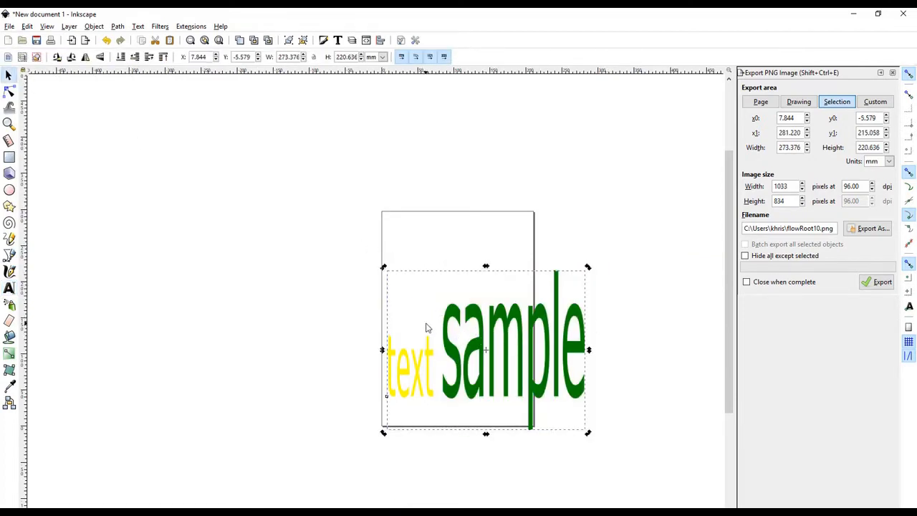
left_click(426, 328)
left_click(473, 328)
left_click_drag(384, 268, 299, 226)
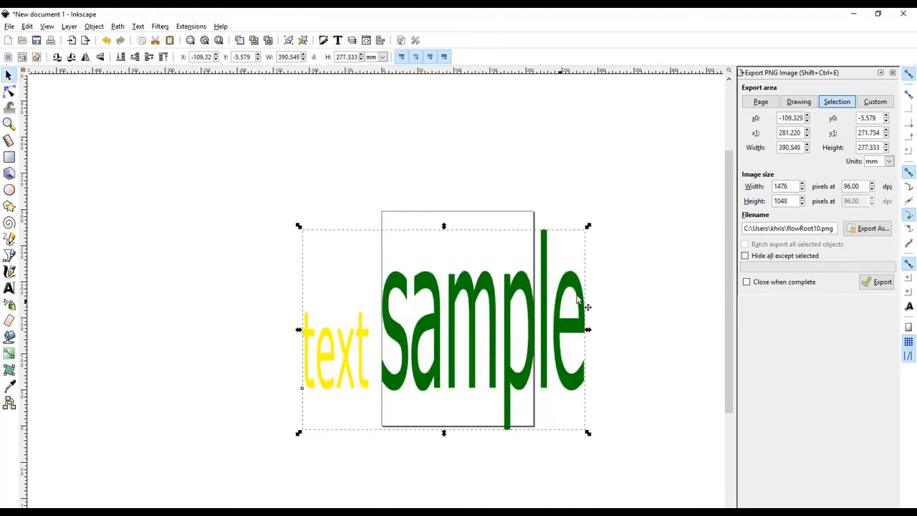
Cut the "text sample" object from the page.
right_click(427, 335)
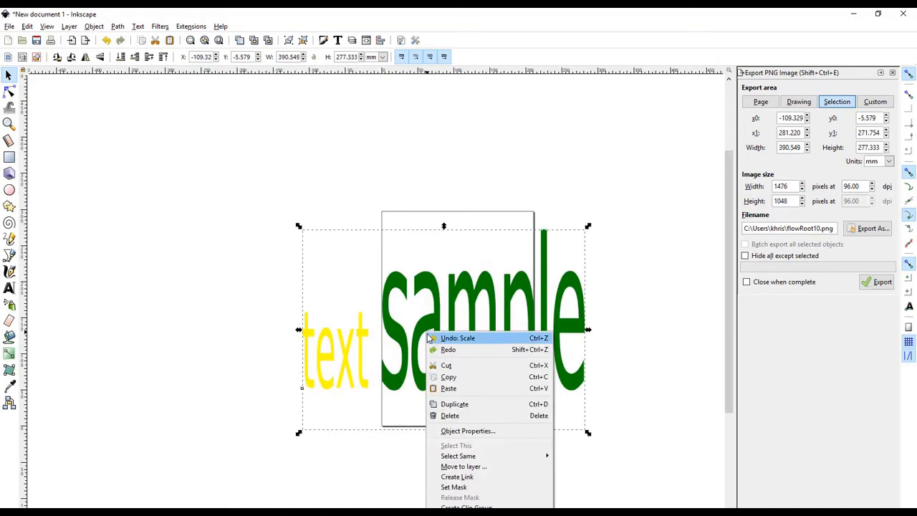
left_click(481, 367)
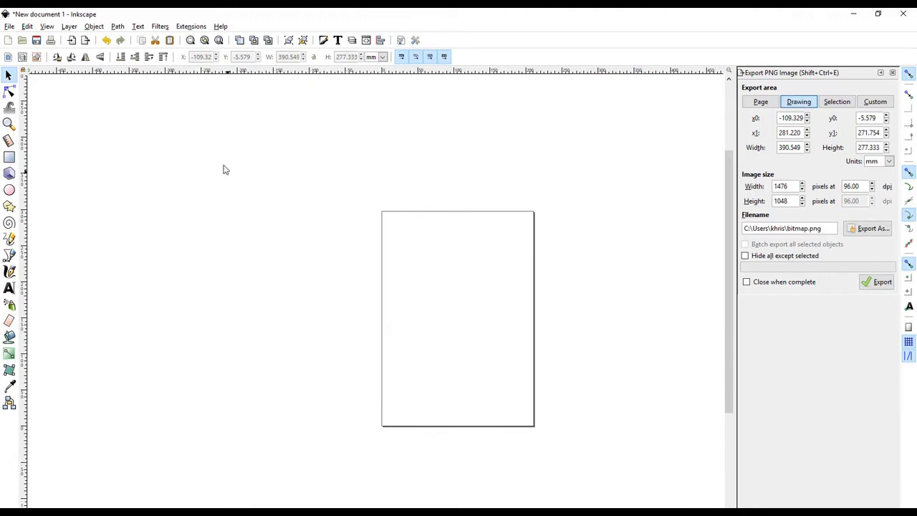
Open the centos7 picture from the Pictures folder as an embedded image with DPI from file, and maximize its window.
left_click(8, 27)
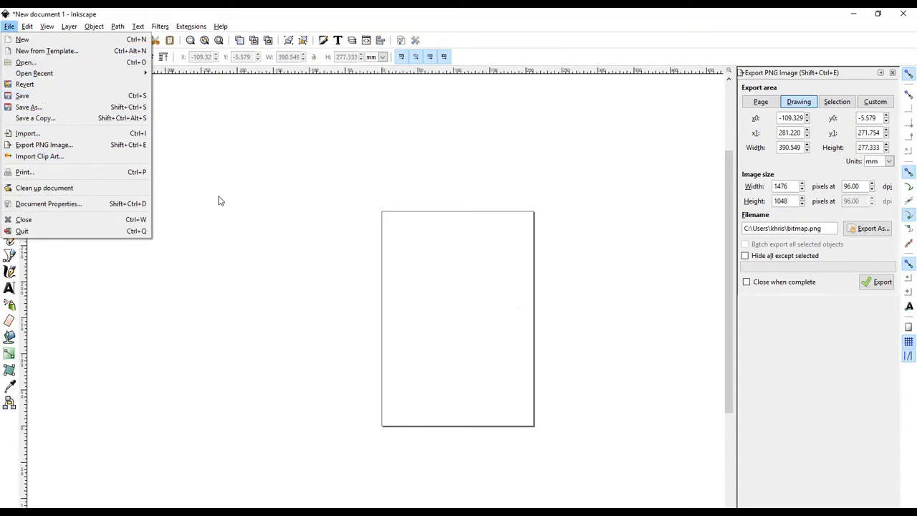
left_click(34, 66)
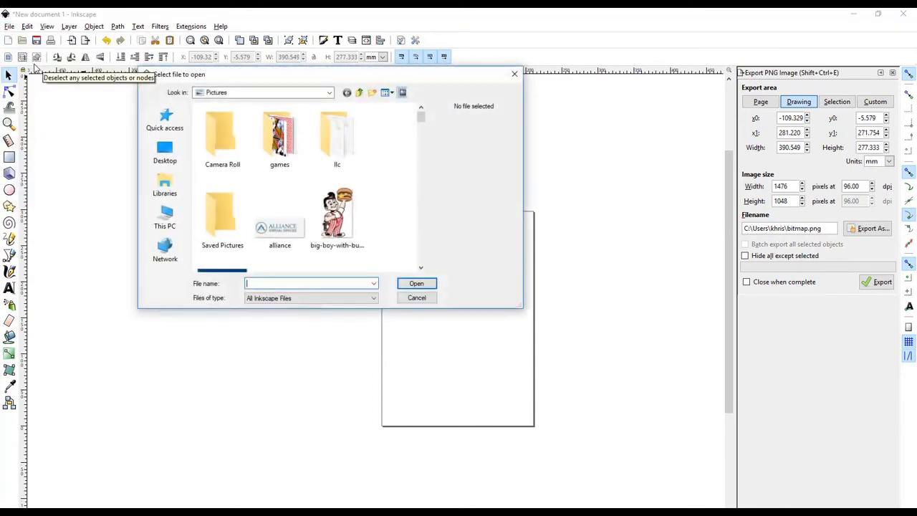
scroll(423, 126, "down", 1)
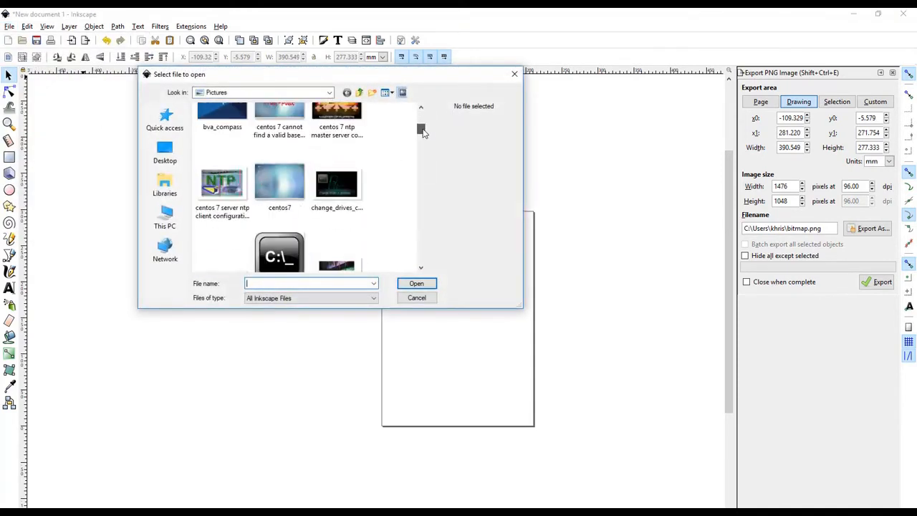
left_click(280, 186)
left_click(418, 284)
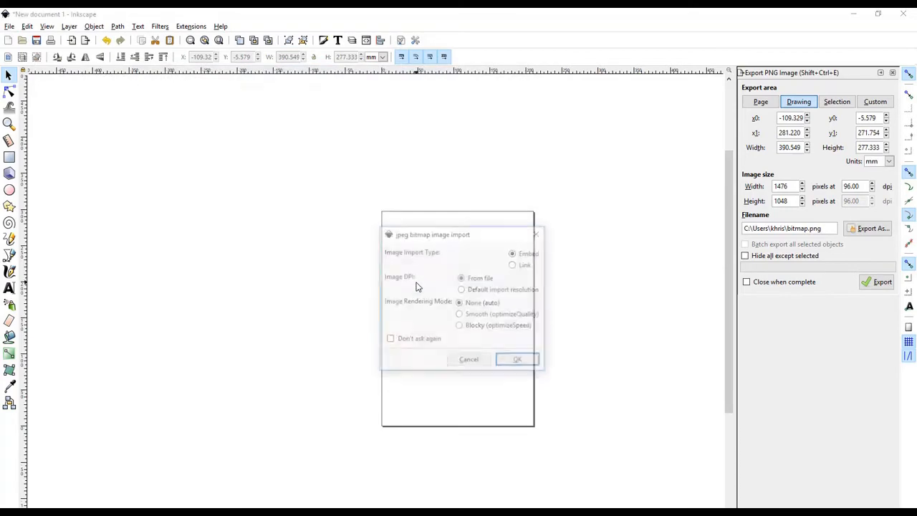
left_click(516, 365)
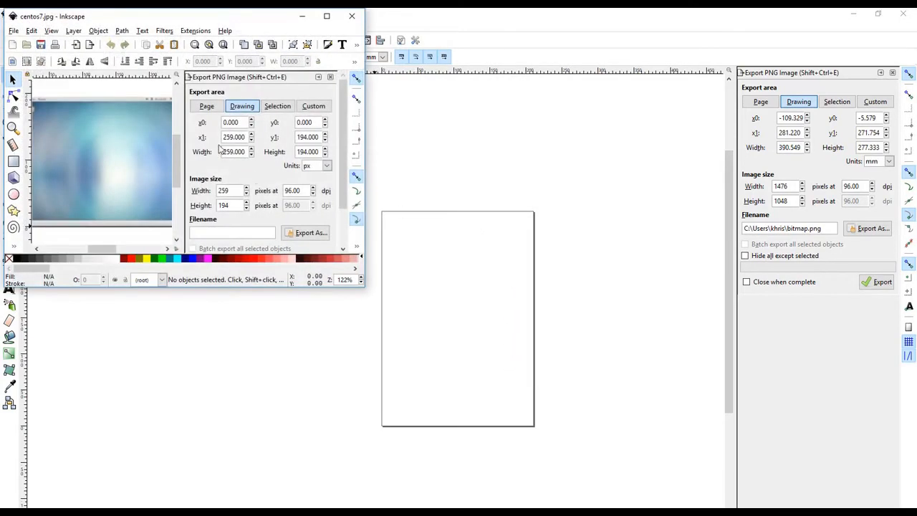
left_click(326, 16)
Enlarge the centos7 image from two opposite corners to about 779 by 460 px.
left_click(375, 282)
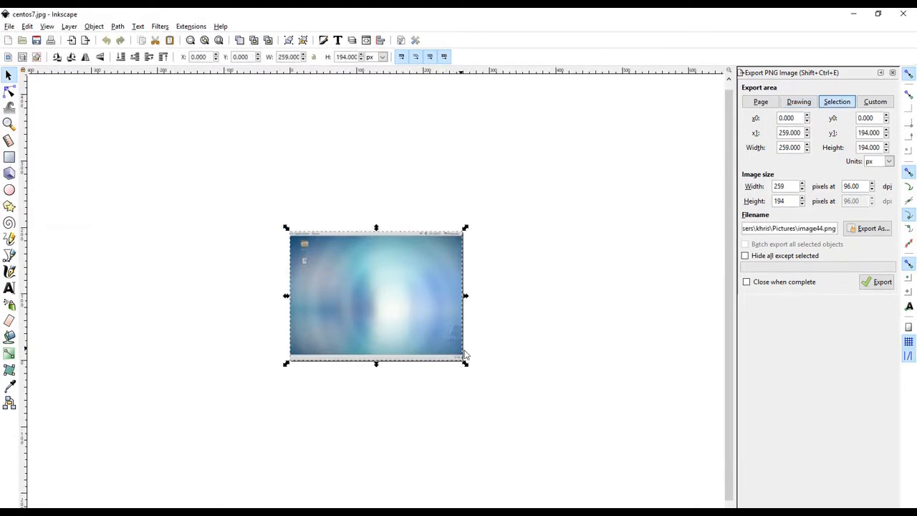
left_click_drag(467, 364, 628, 465)
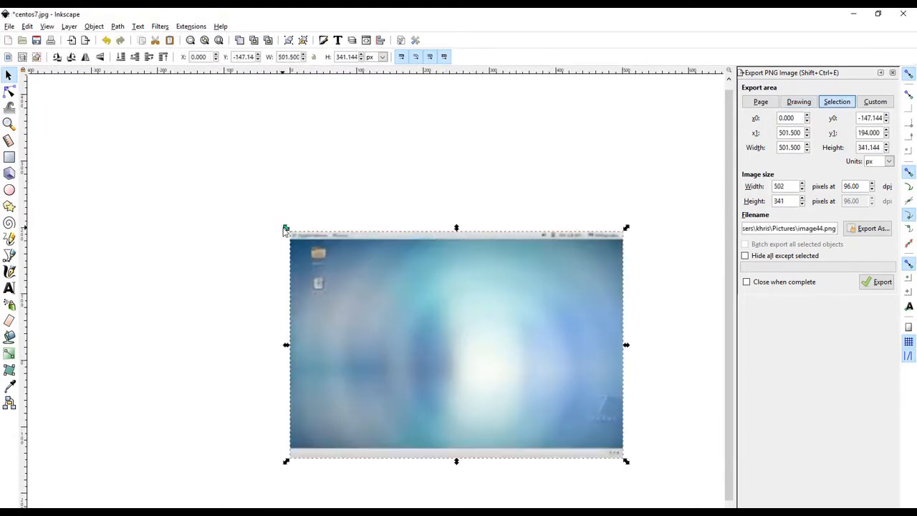
left_click_drag(285, 229, 101, 134)
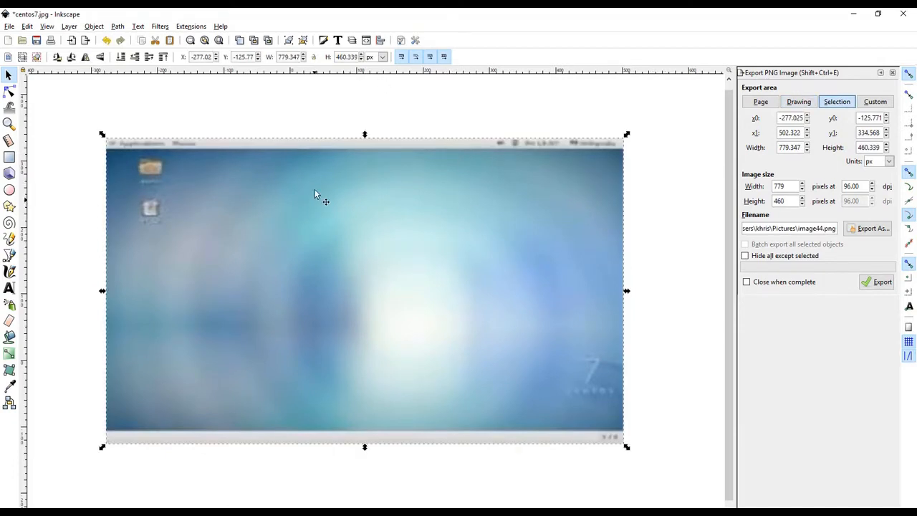
Draw a text frame across the middle of the image and enter "Centos 7" in it.
left_click(10, 287)
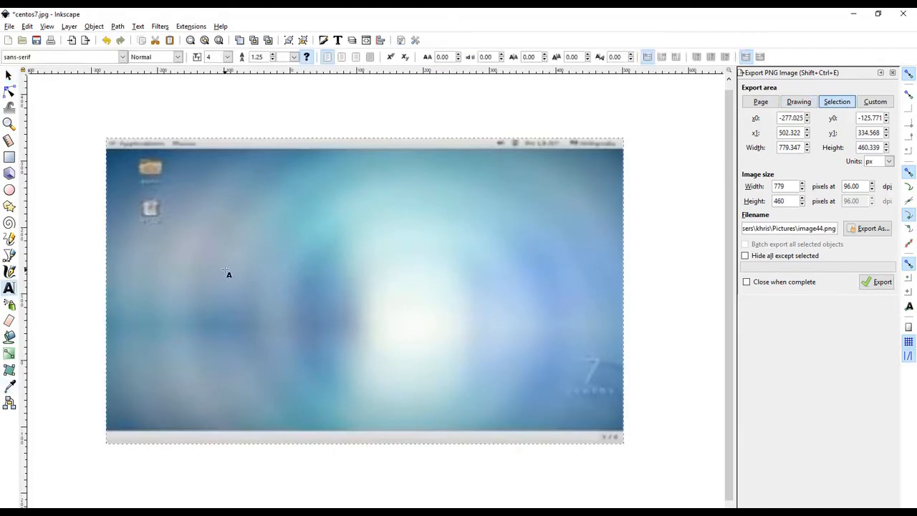
left_click_drag(225, 270, 504, 337)
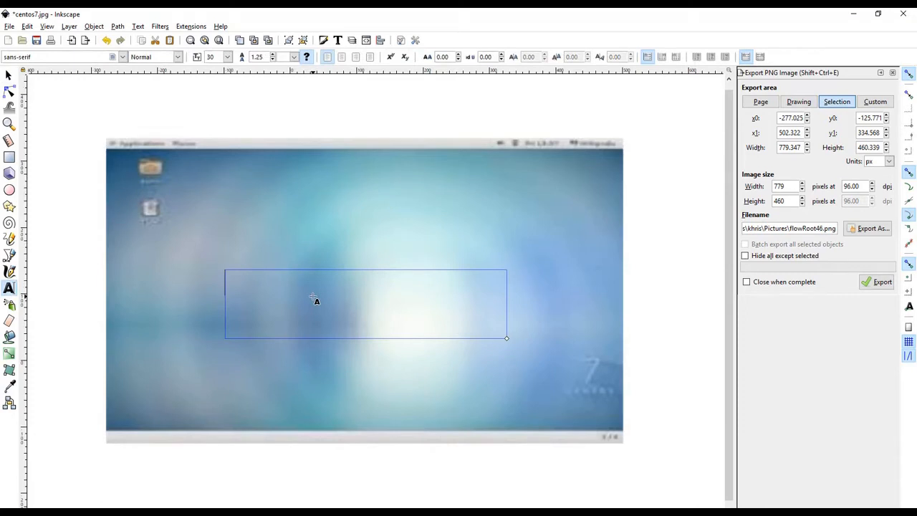
type("Centos")
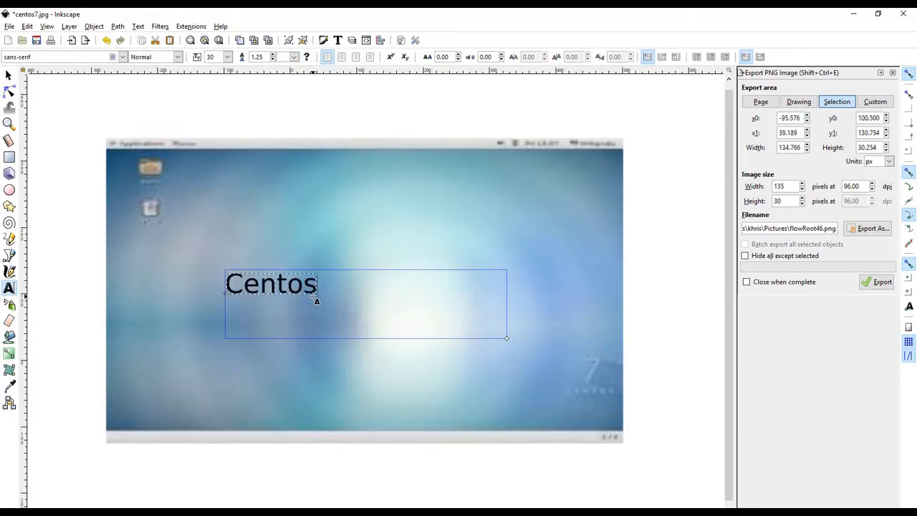
type(" 7")
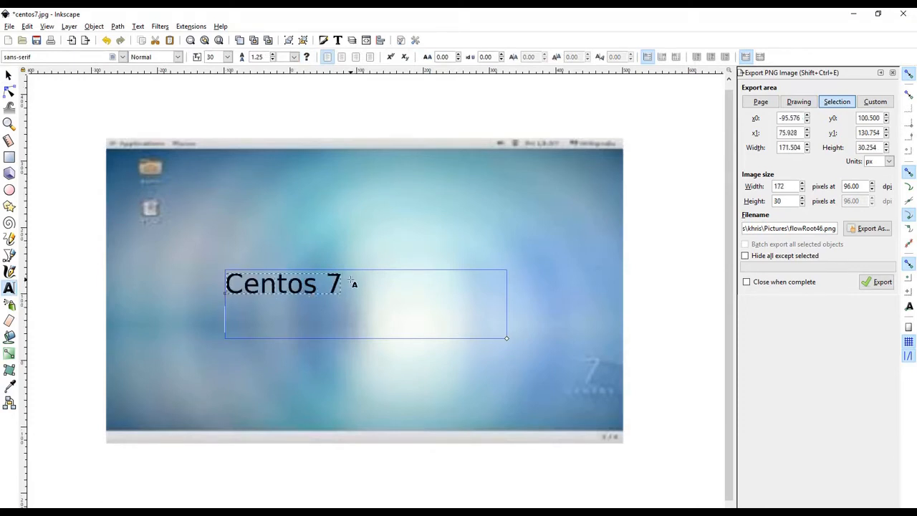
Scale the "Centos 7" text object up to about 337 by 134 px.
left_click(351, 280)
left_click(319, 288)
left_click(8, 75)
left_click_drag(389, 317, 455, 367)
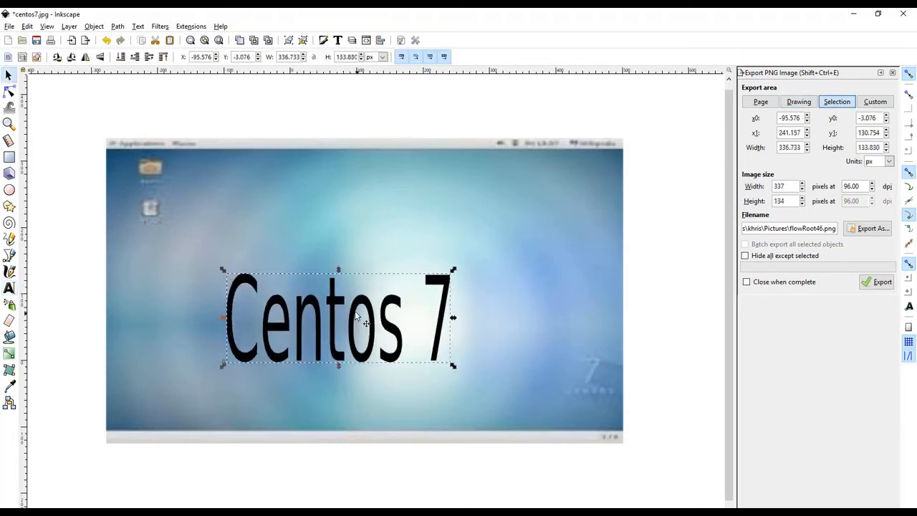
Shift the background image slightly to about X -269 px and Y -131 px.
left_click_drag(345, 312, 375, 280)
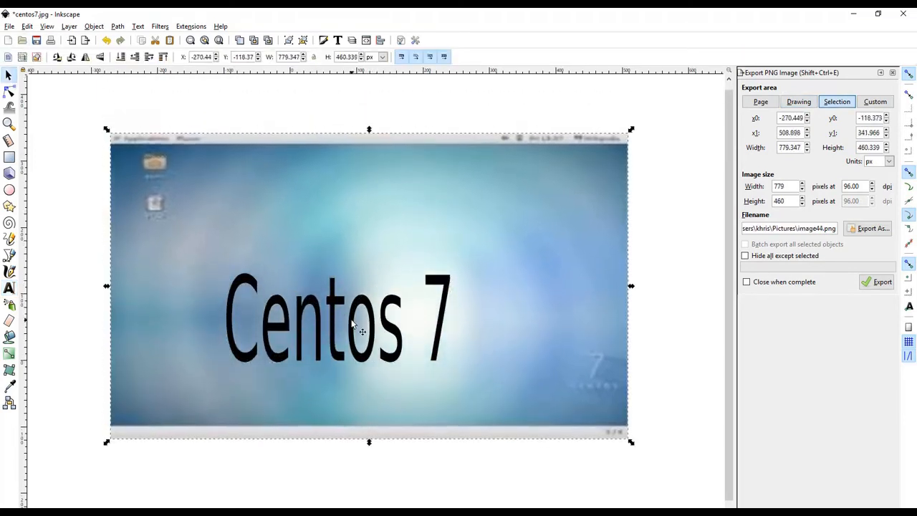
left_click_drag(357, 250, 359, 259)
left_click(377, 312)
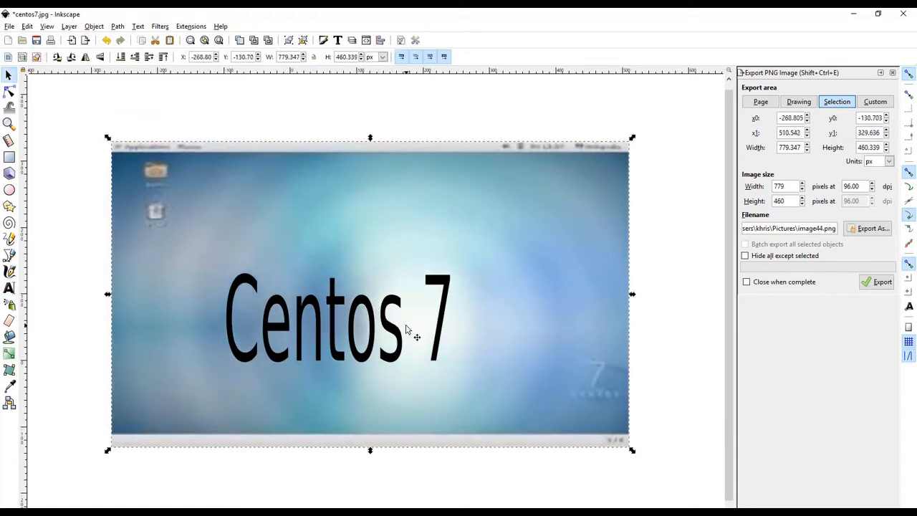
Try white as the fill color of the word "Centos".
left_click(406, 326)
left_click(402, 325)
left_click(402, 326)
left_click(404, 330)
double_click(403, 326)
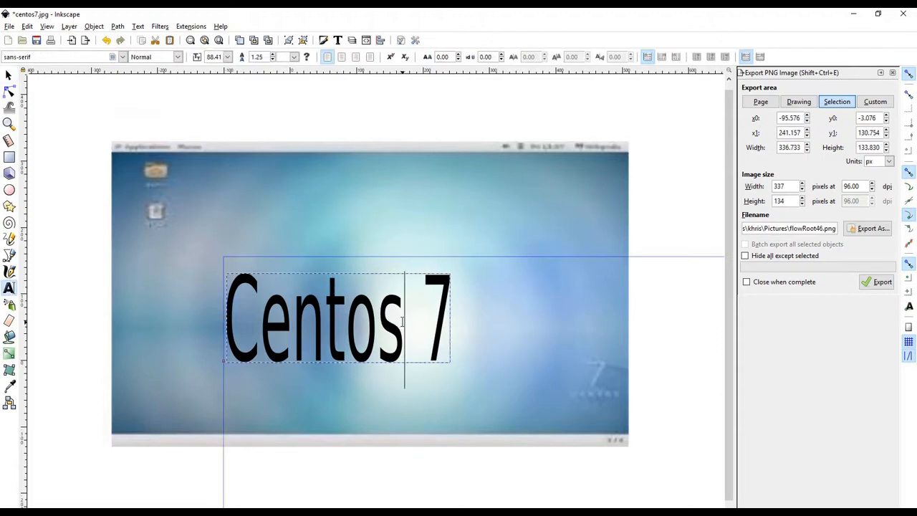
left_click_drag(402, 326, 203, 318)
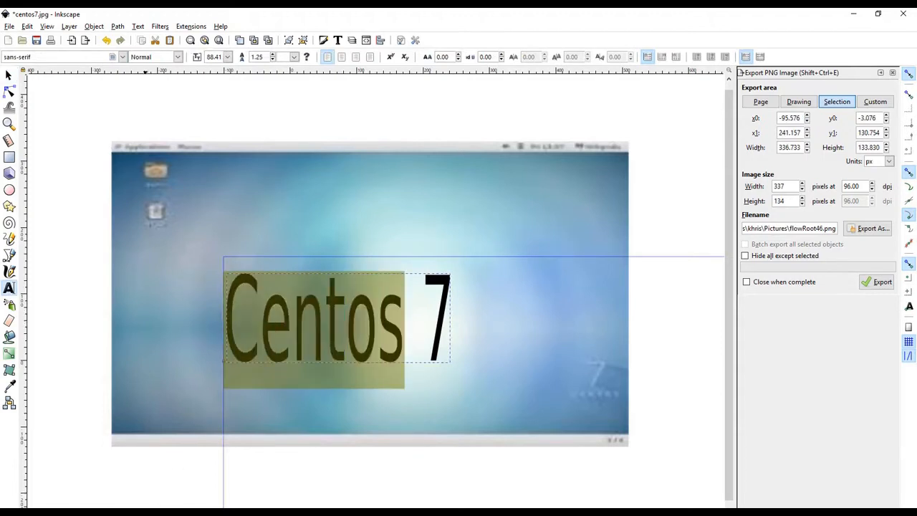
left_click(463, 364)
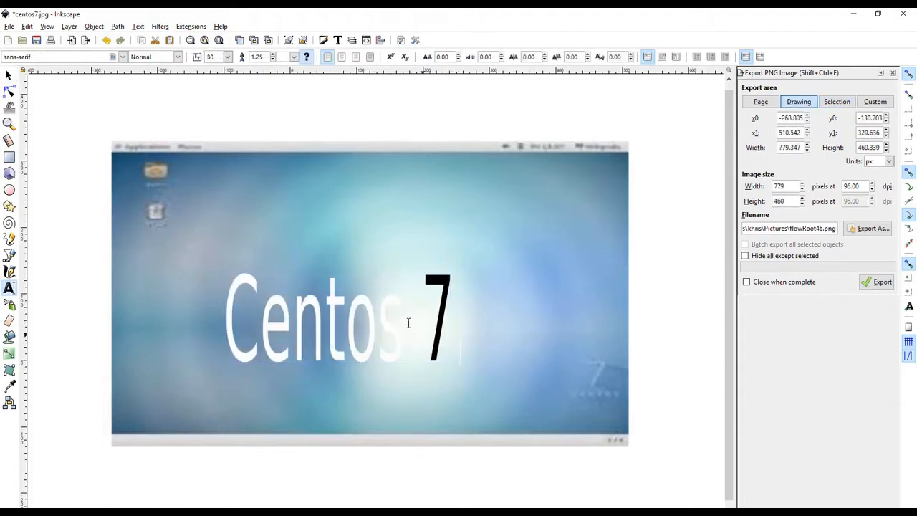
Color the word "Centos" red, leaving the "7" black, and finish editing the text.
left_click_drag(407, 324, 213, 360)
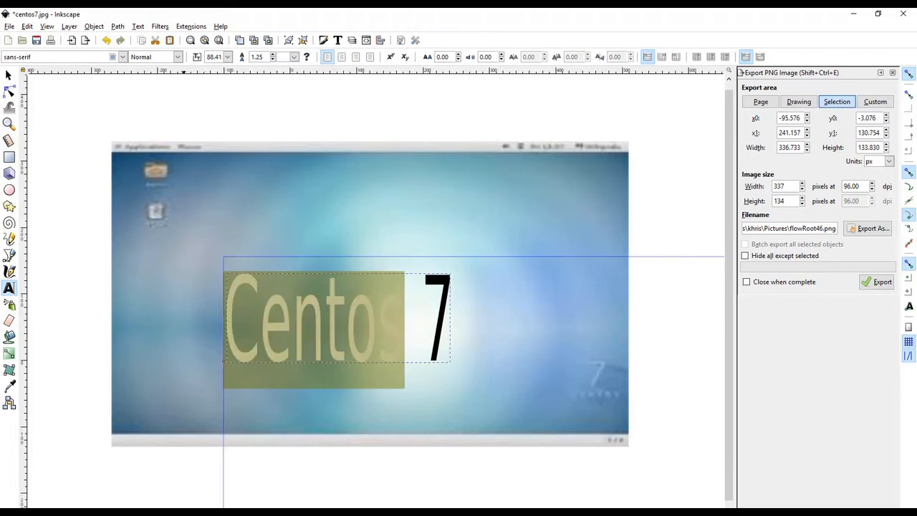
left_click(201, 511)
left_click(478, 322)
left_click(422, 326)
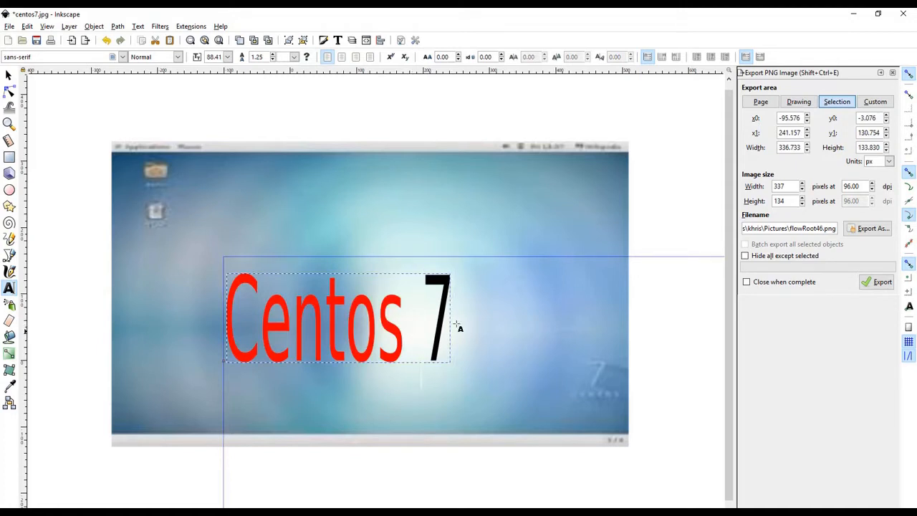
left_click(531, 217)
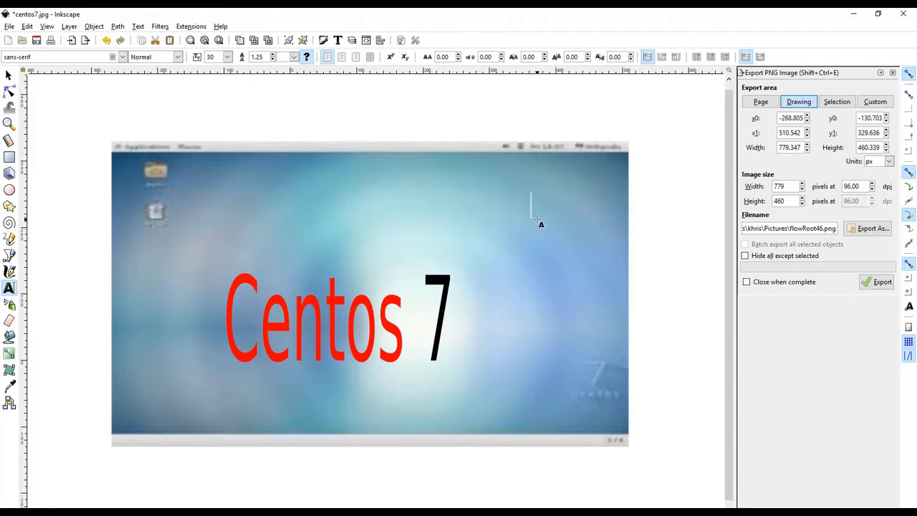
Import the big-boy picture from the Pictures folder as an embedded image with DPI from file.
left_click(7, 27)
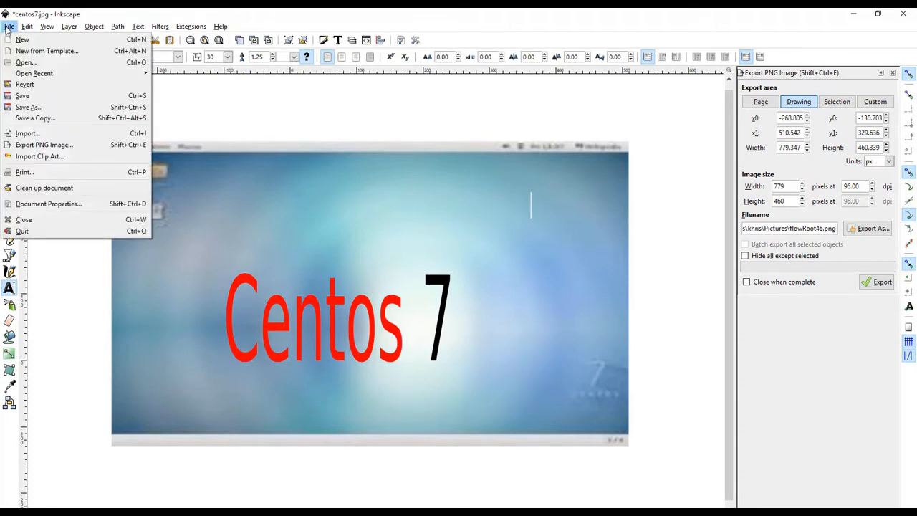
left_click(41, 134)
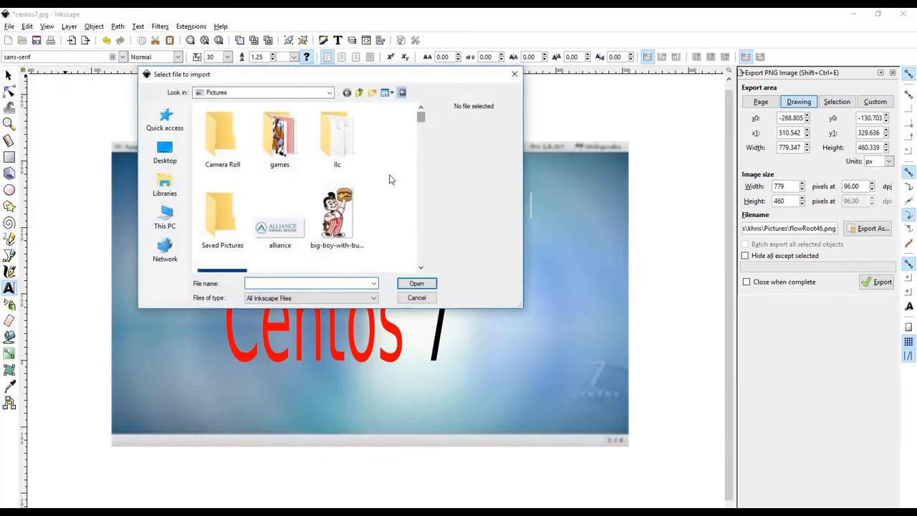
left_click(337, 215)
left_click(423, 284)
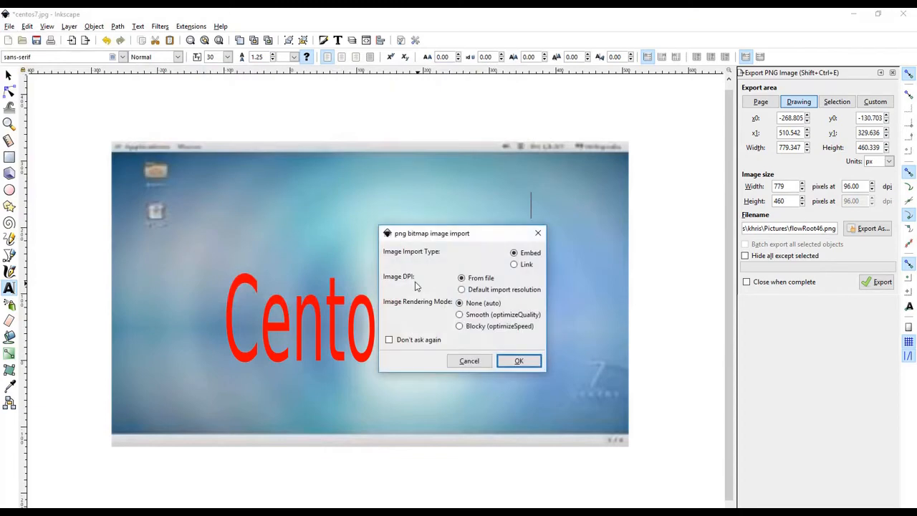
left_click(521, 361)
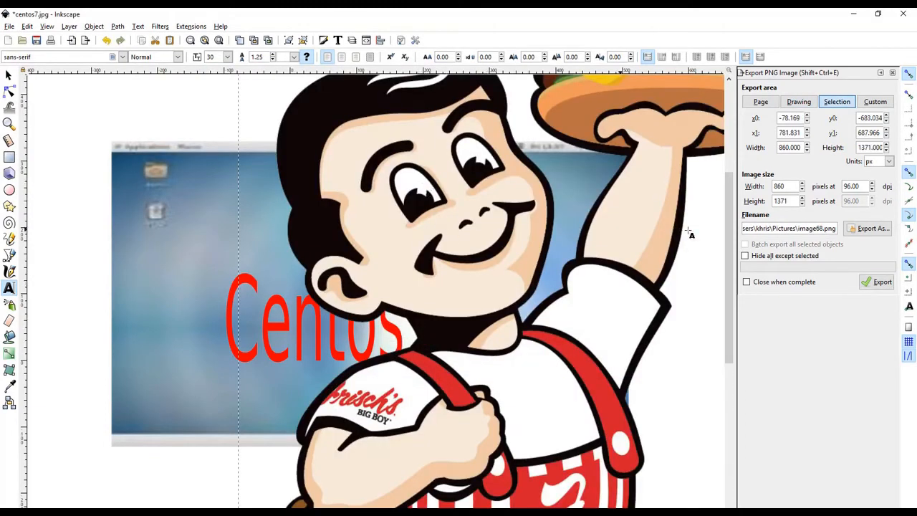
Scale the imported big-boy image down from its upper-left corner to about 705 by 925 px.
scroll(725, 244, "up", 4)
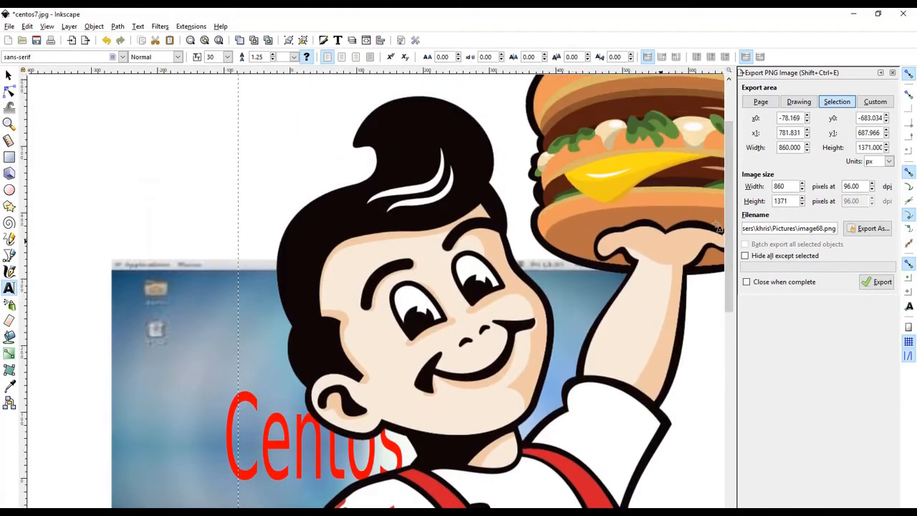
scroll(726, 196, "up", 3)
left_click(348, 153)
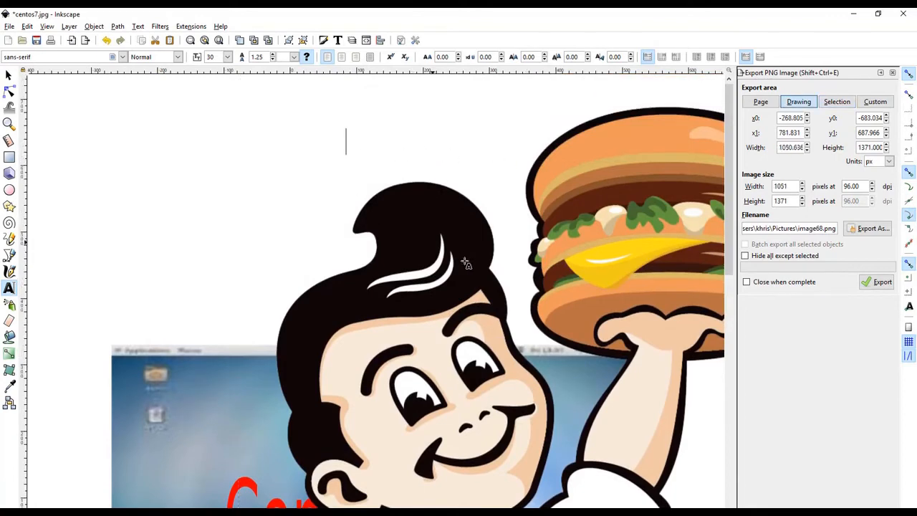
left_click(9, 74)
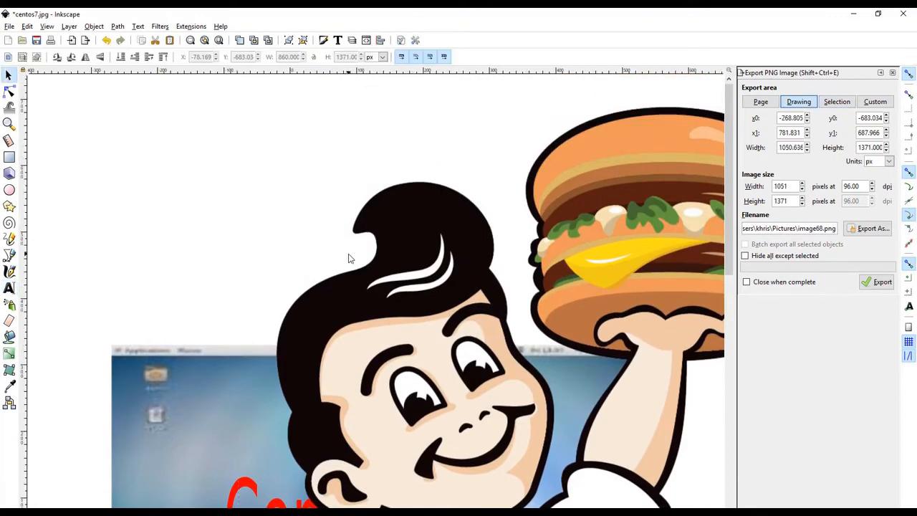
left_click(474, 353)
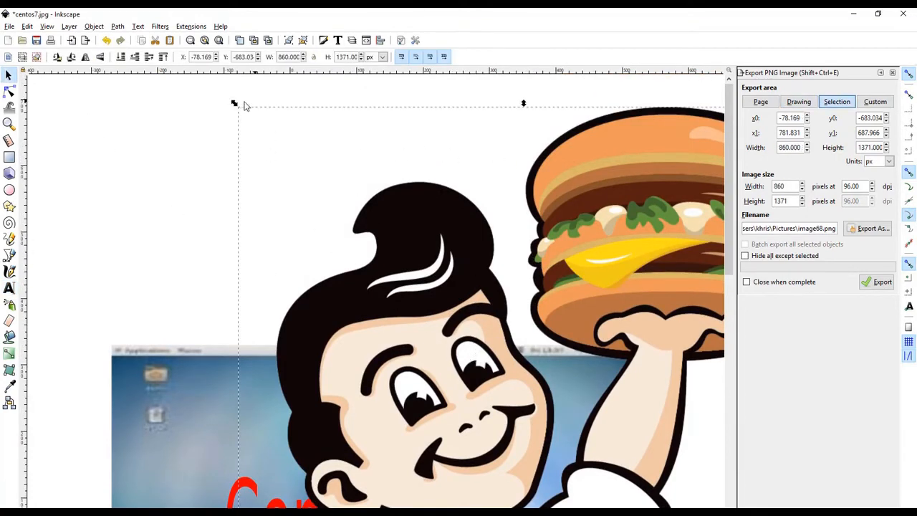
left_click_drag(235, 105, 338, 399)
Move the big-boy image to about X -275 px and Y -515 px, and reduce its height to about 598 px.
left_click_drag(729, 211, 727, 293)
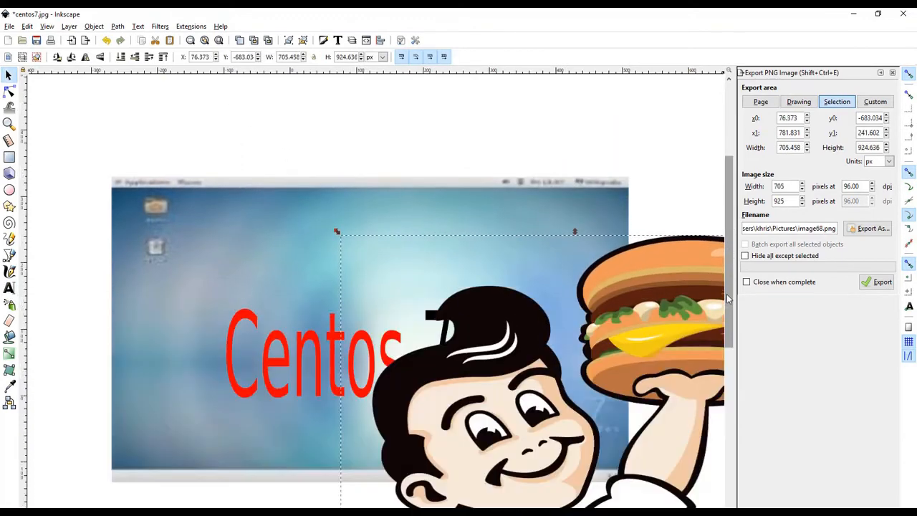
left_click_drag(564, 407, 442, 241)
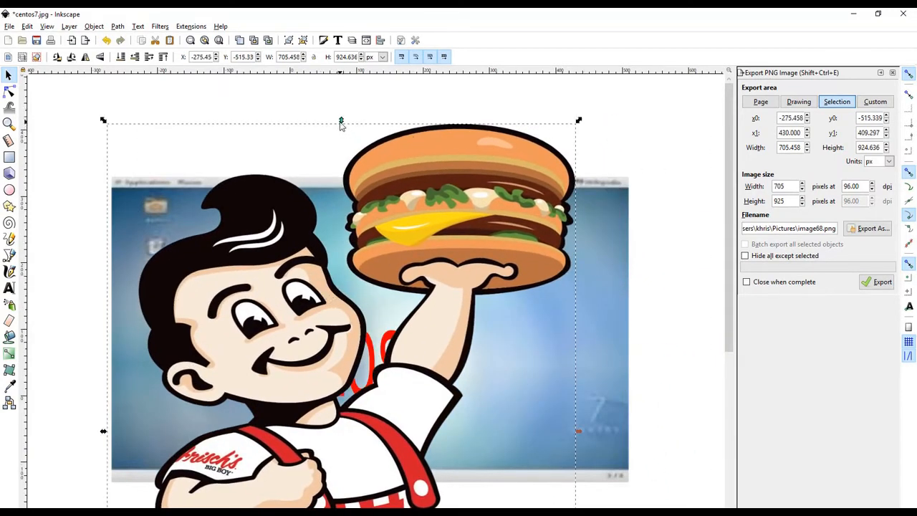
left_click_drag(341, 123, 341, 338)
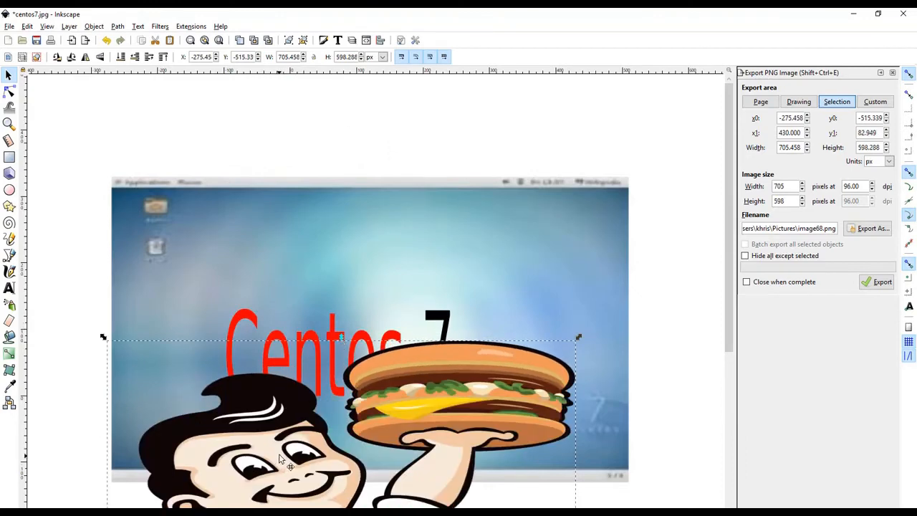
Shrink the big-boy image and place it on the right side of the background beside the "7", and select the "Centos 7" text.
left_click_drag(292, 464, 420, 215)
left_click_drag(239, 114, 447, 324)
left_click_drag(542, 392, 518, 323)
left_click(330, 368)
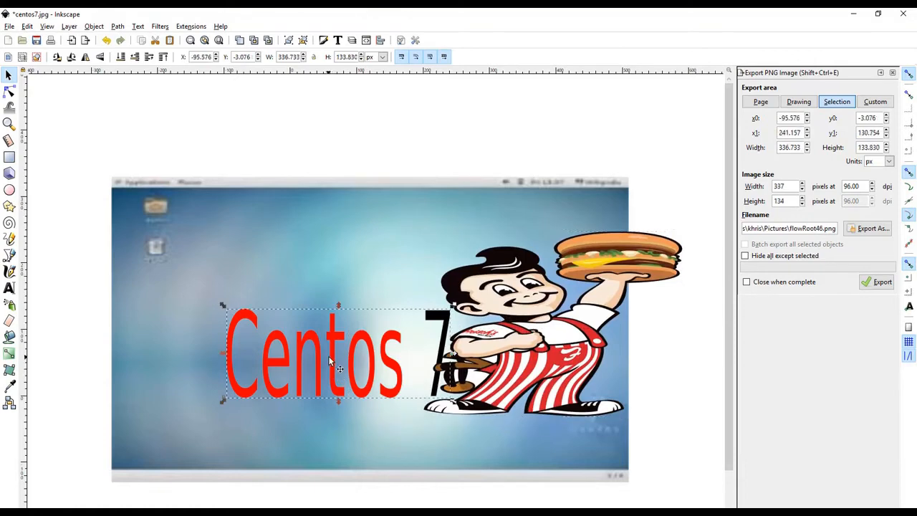
Move the "Centos 7" text to about X -234 px, Y -2 px and the big-boy image to about X 112 px, Y -44 px.
left_click_drag(330, 367, 237, 357)
left_click_drag(464, 361, 406, 371)
Widen the background picture to about 804 px by stretching its right edge outward.
left_click(322, 269)
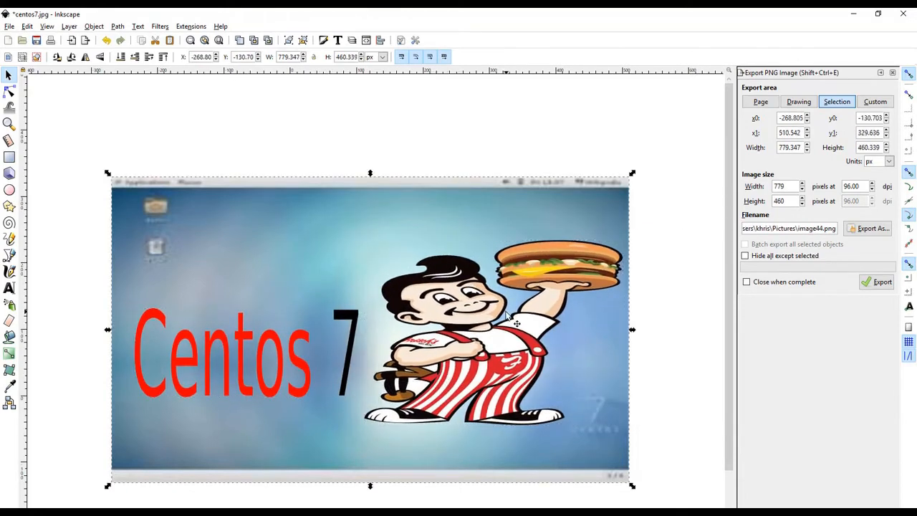
left_click_drag(629, 327, 645, 334)
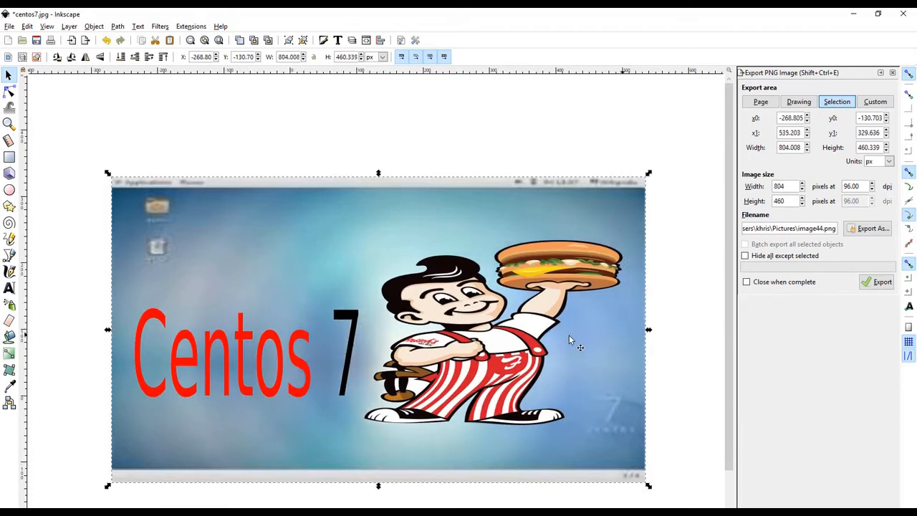
left_click(513, 348)
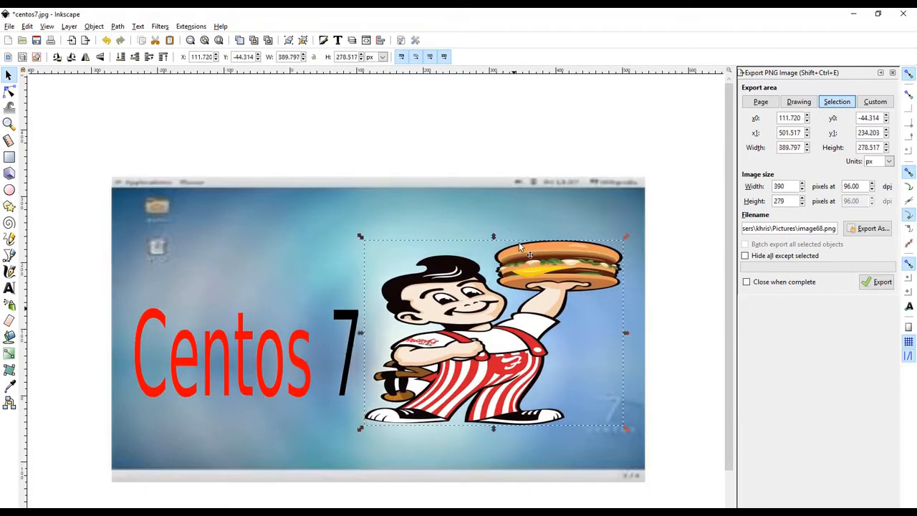
left_click(274, 230)
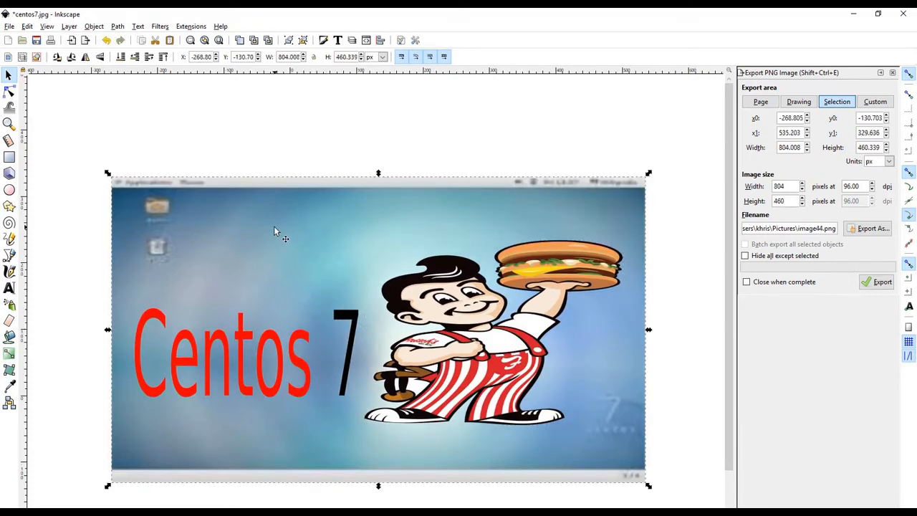
Try an Overlays filter on the big-boy image and undo it.
left_click(456, 318)
left_click(167, 29)
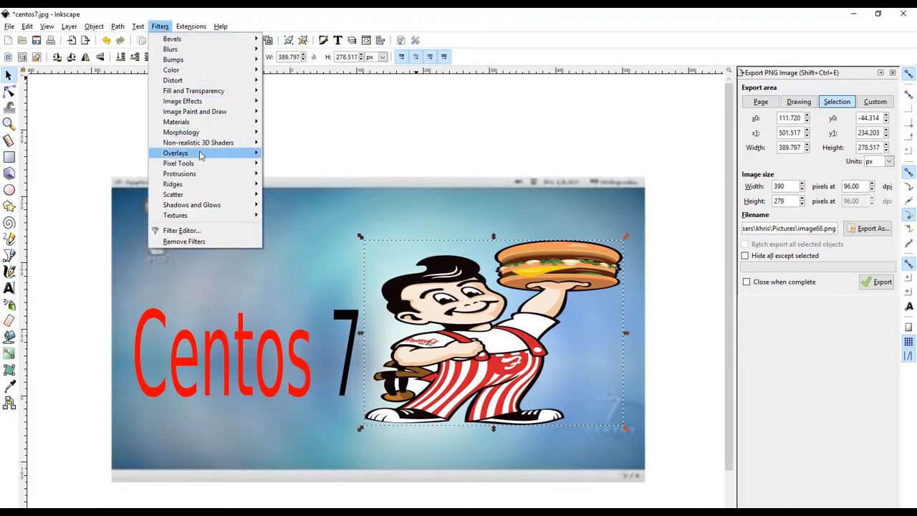
mouse_move(201, 155)
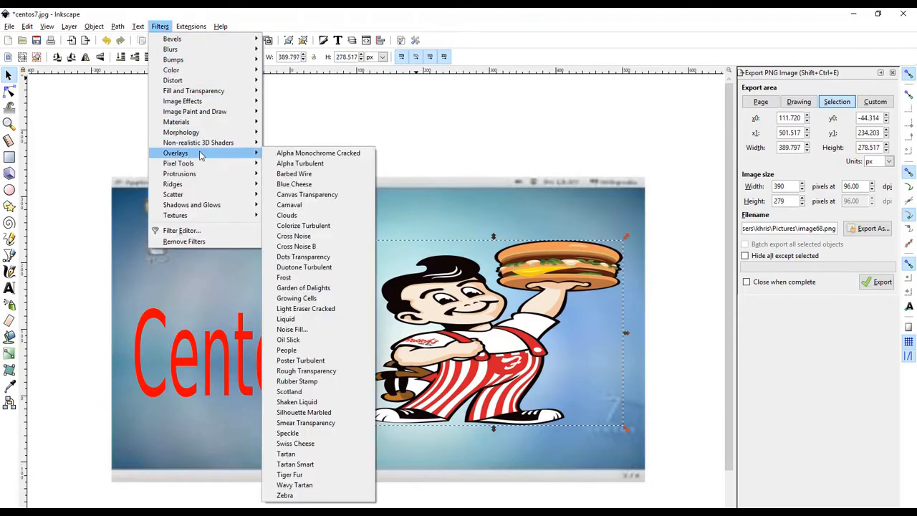
left_click(339, 288)
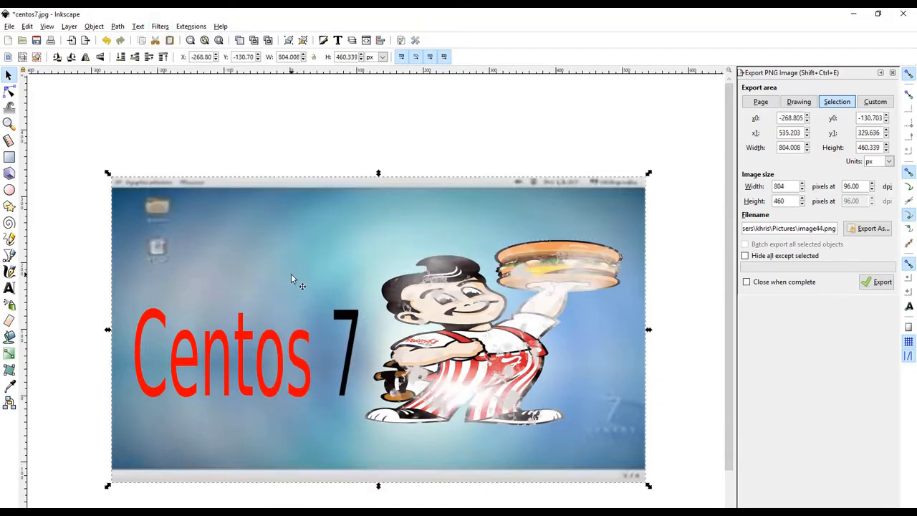
left_click(440, 318)
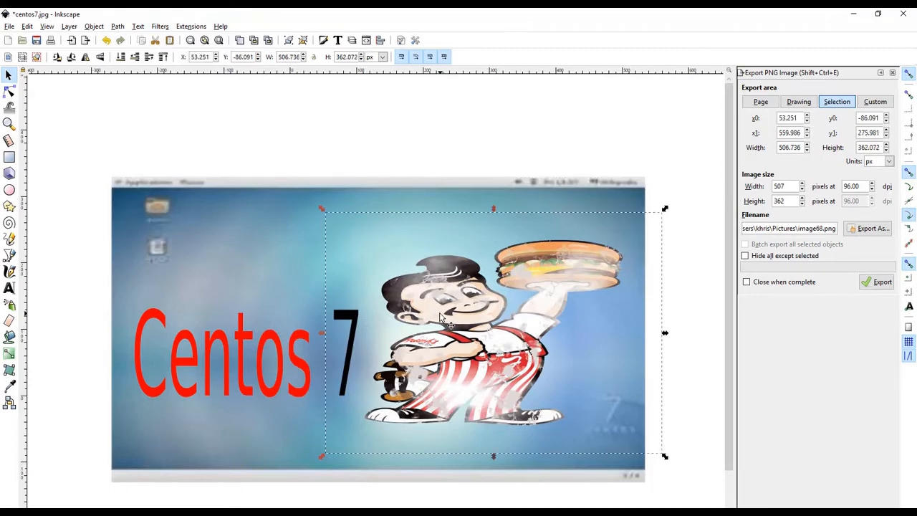
key("ctrl+z")
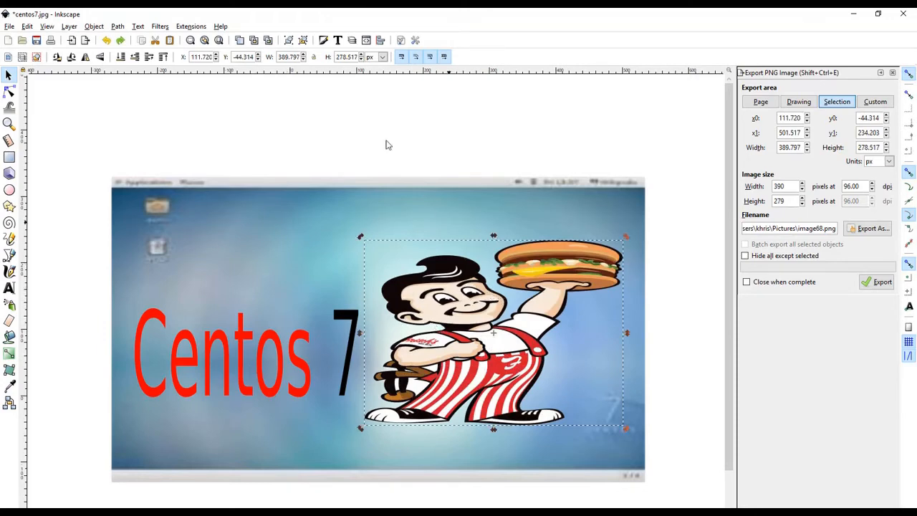
Apply the Speckle overlay filter to the big-boy image.
left_click(477, 260)
left_click(431, 285)
left_click(158, 27)
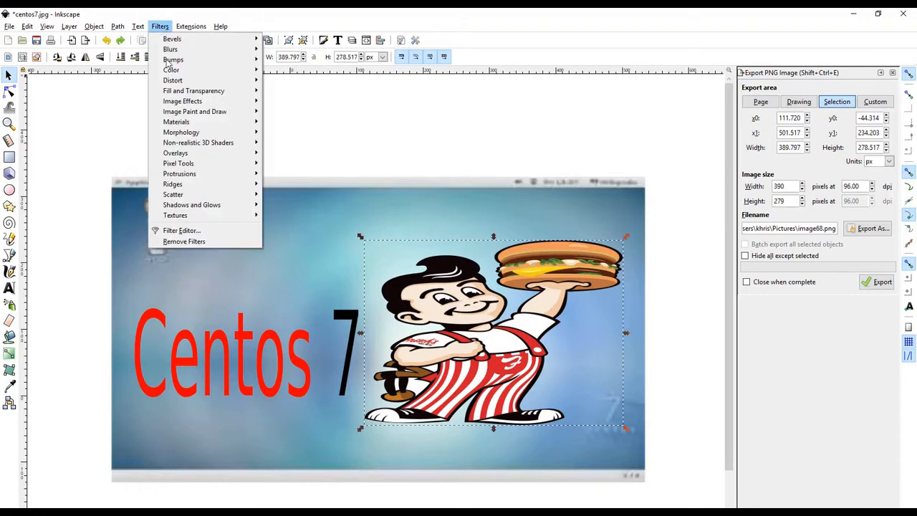
mouse_move(220, 156)
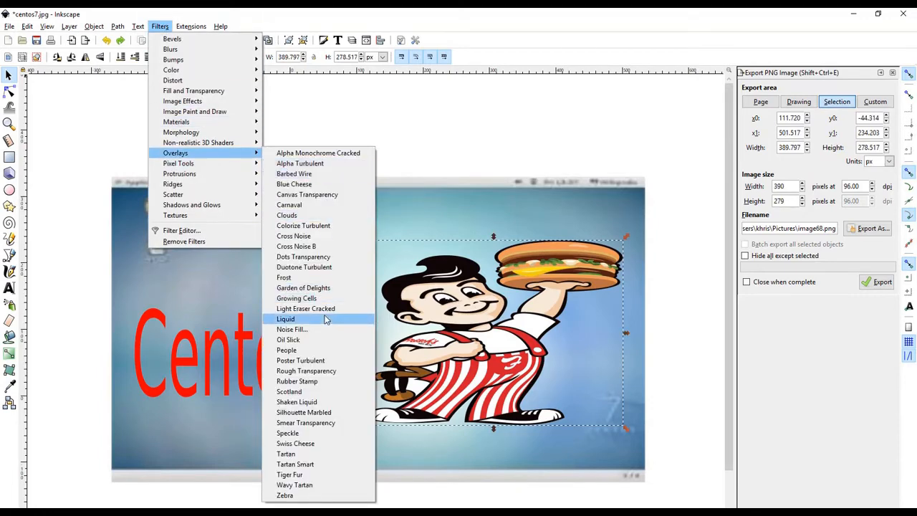
left_click(304, 433)
left_click(267, 433)
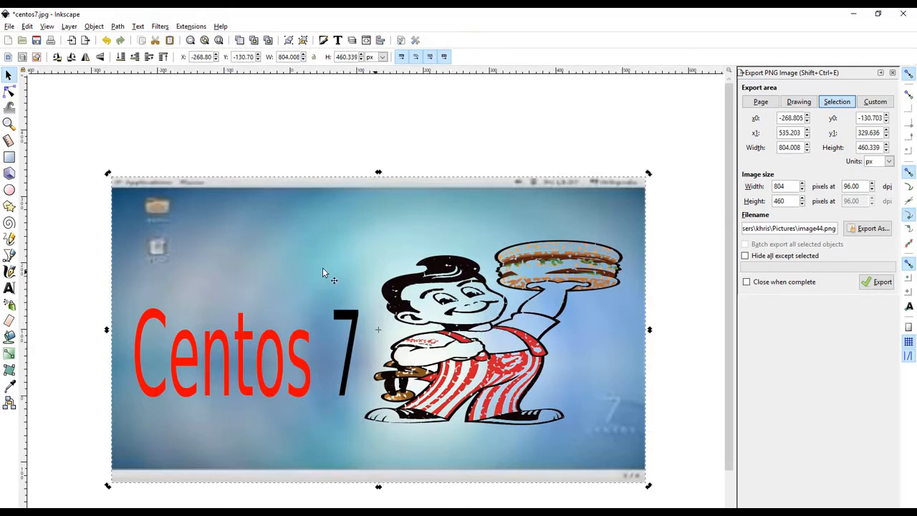
Apply the Speckle overlay filter to the "Centos 7" text.
left_click(205, 350)
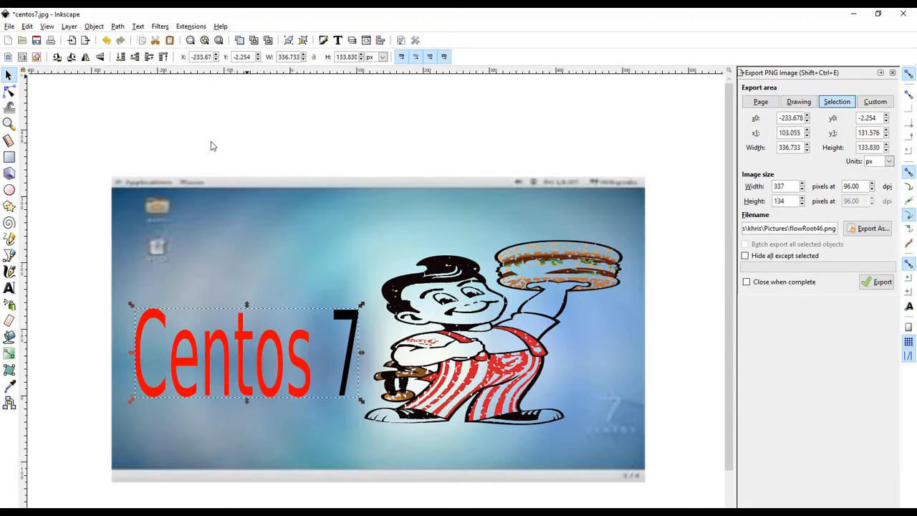
left_click(160, 27)
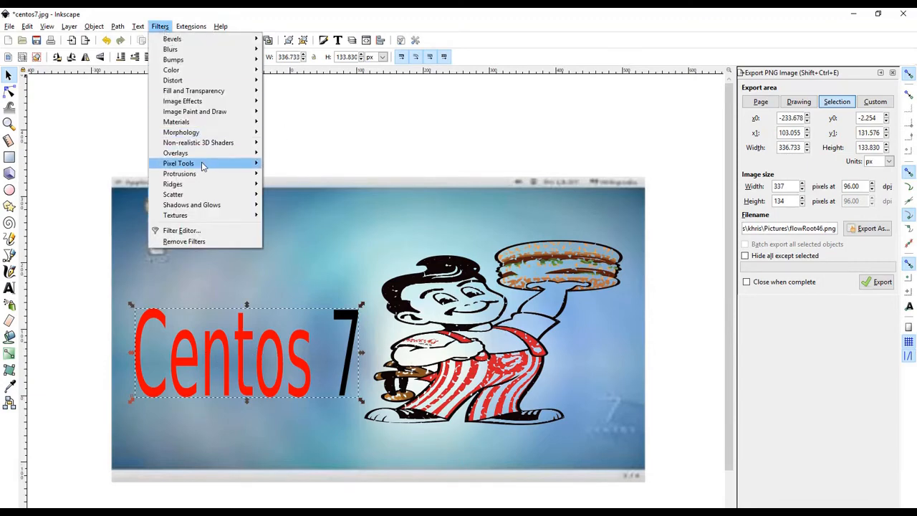
mouse_move(215, 156)
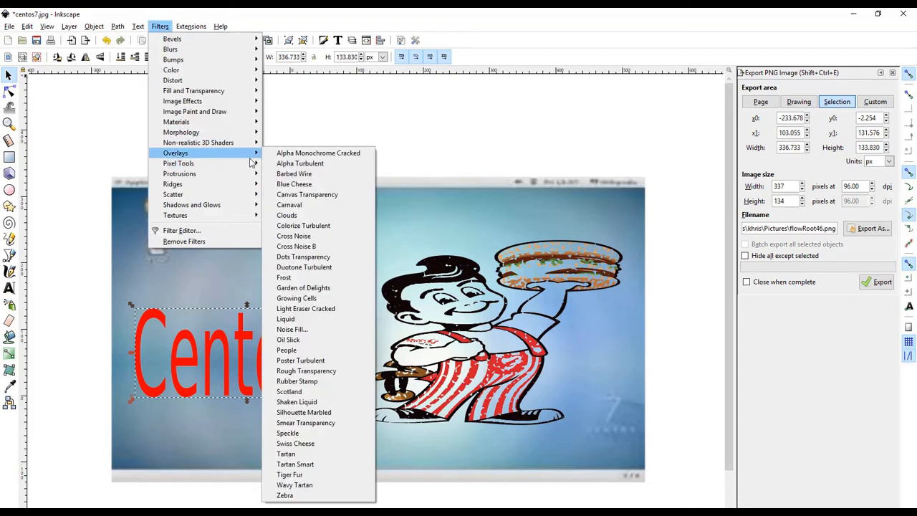
left_click(301, 434)
left_click(295, 436)
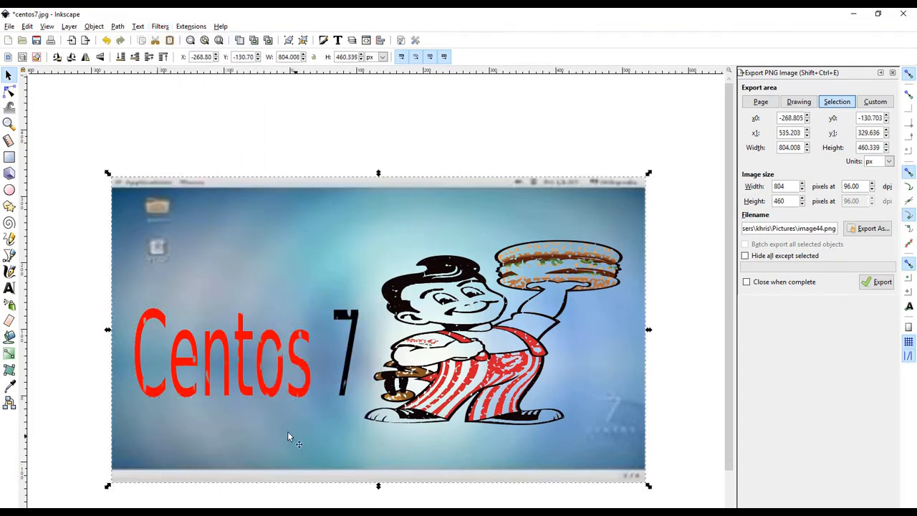
left_click(267, 380)
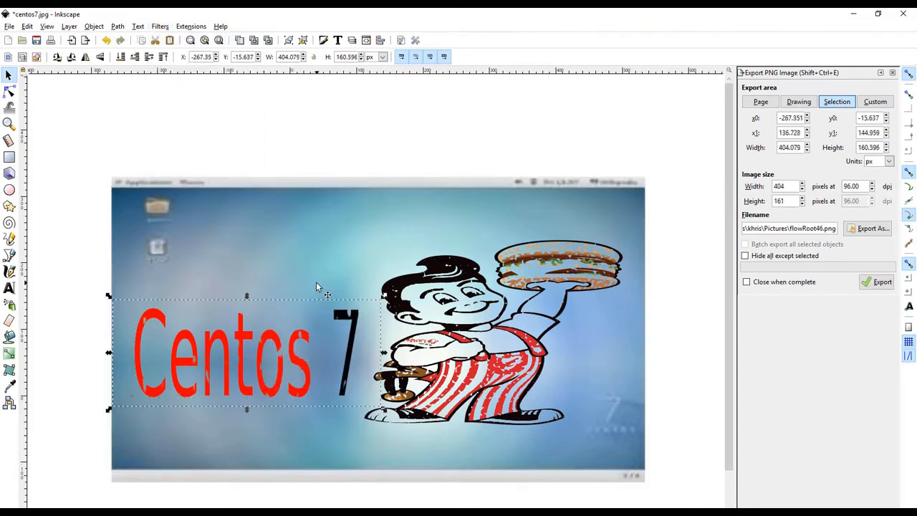
Apply the Dark Glass bevel filter to the background picture and deselect it.
left_click(365, 249)
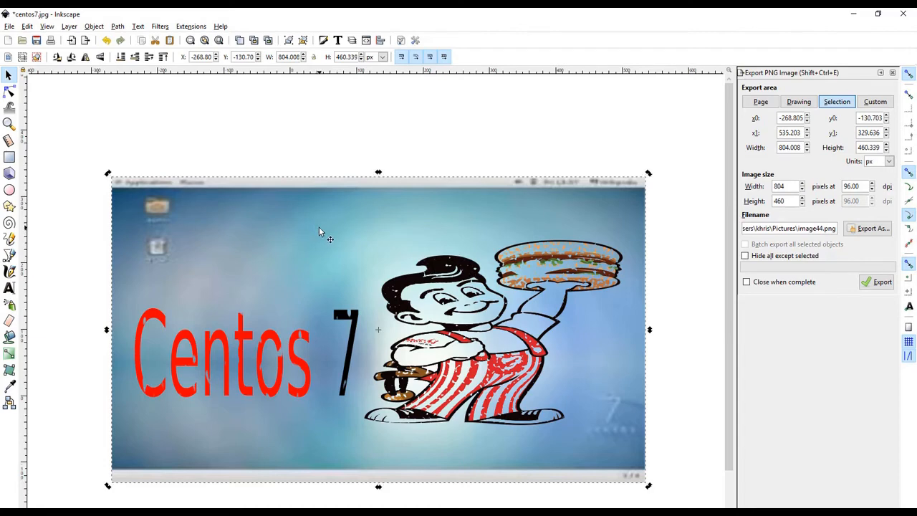
left_click(160, 27)
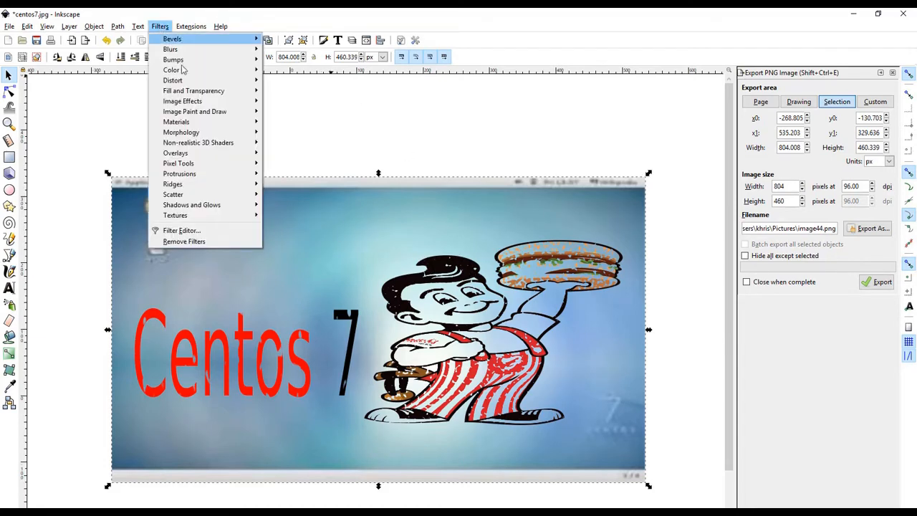
mouse_move(220, 41)
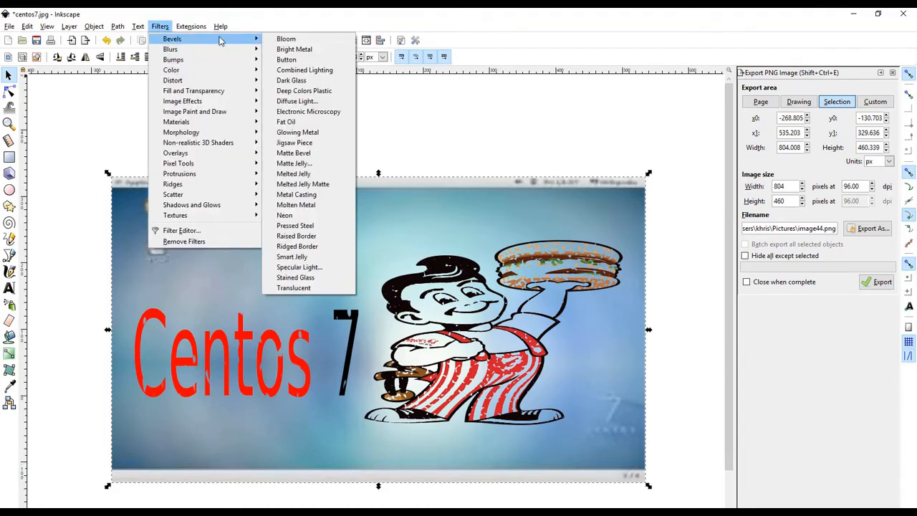
left_click(313, 81)
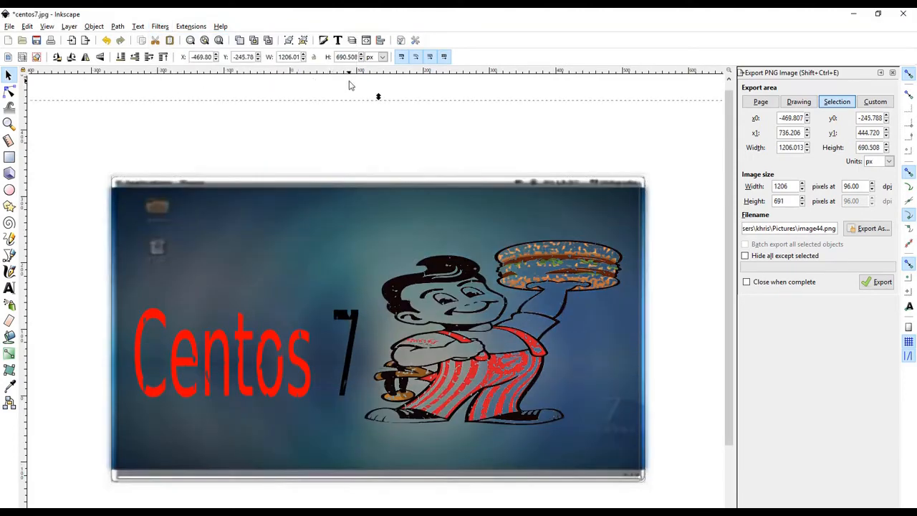
left_click(92, 316)
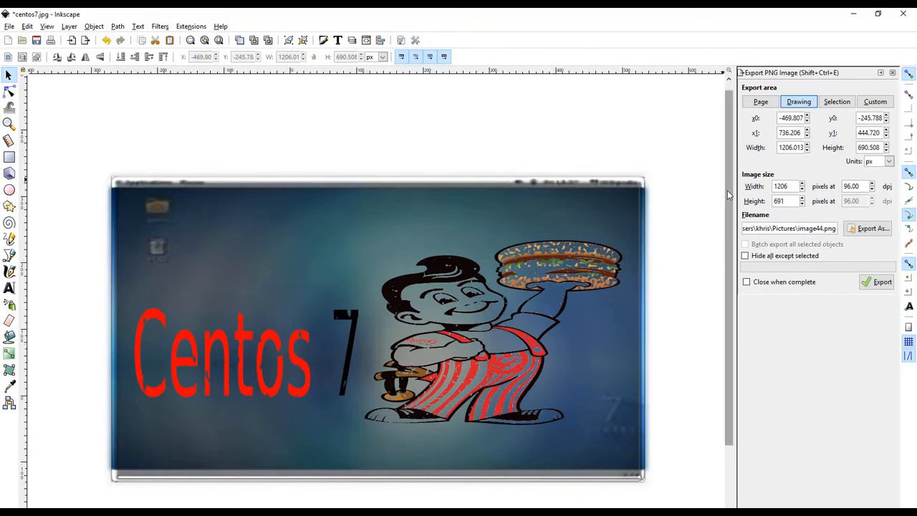
left_click_drag(729, 219, 676, 195)
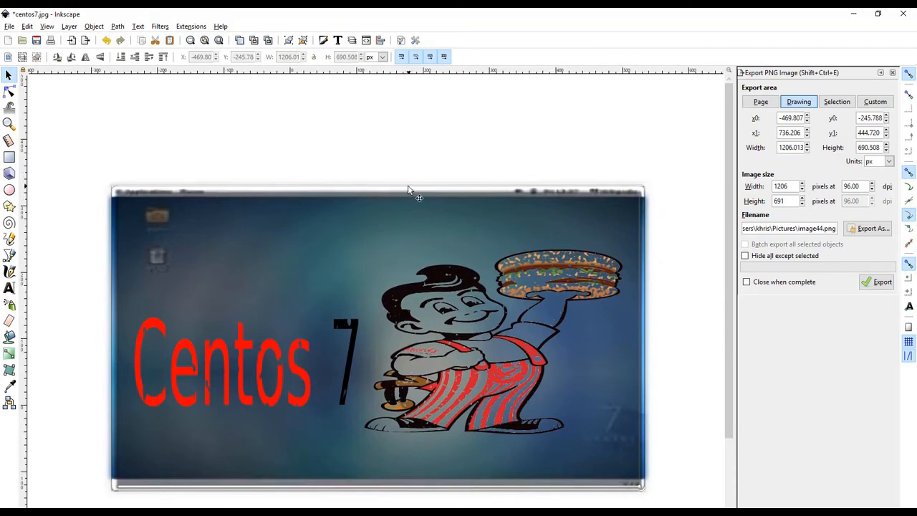
Review the file formats available for saving the document under another name, and cancel without saving.
left_click(9, 27)
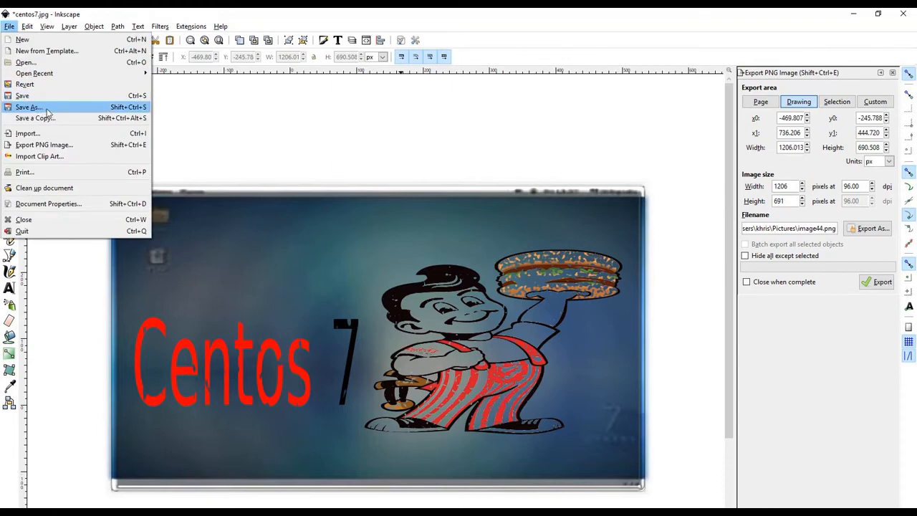
left_click(28, 107)
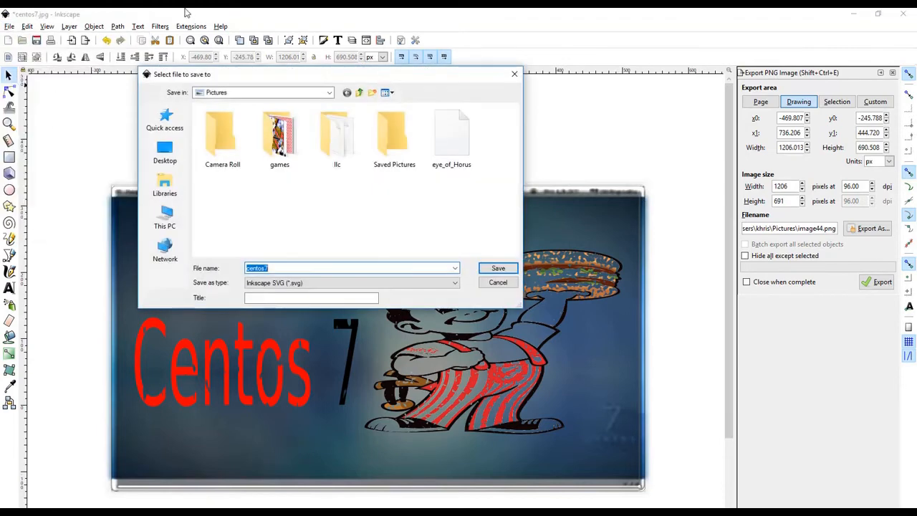
left_click(452, 283)
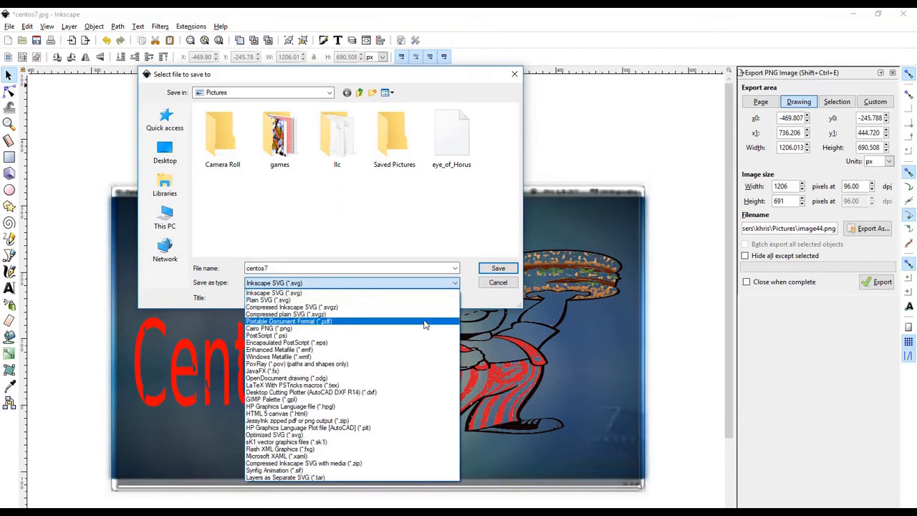
key("Up")
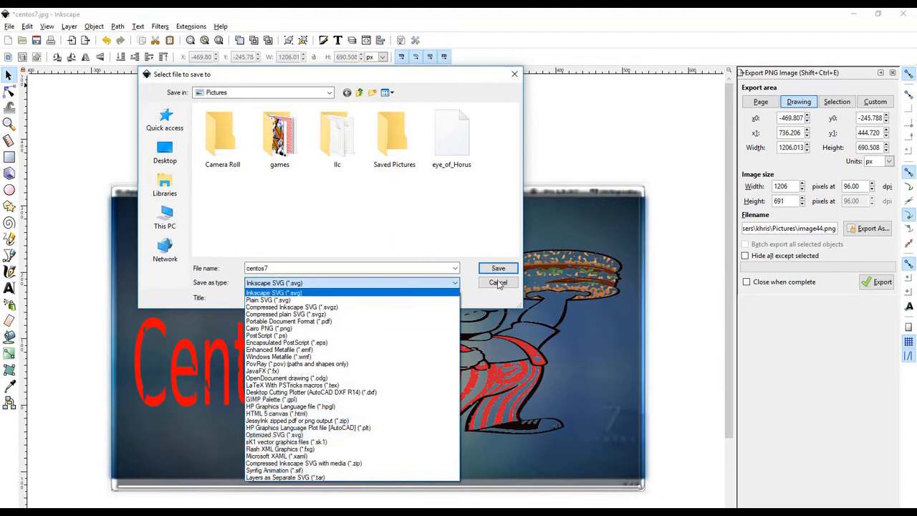
left_click(480, 229)
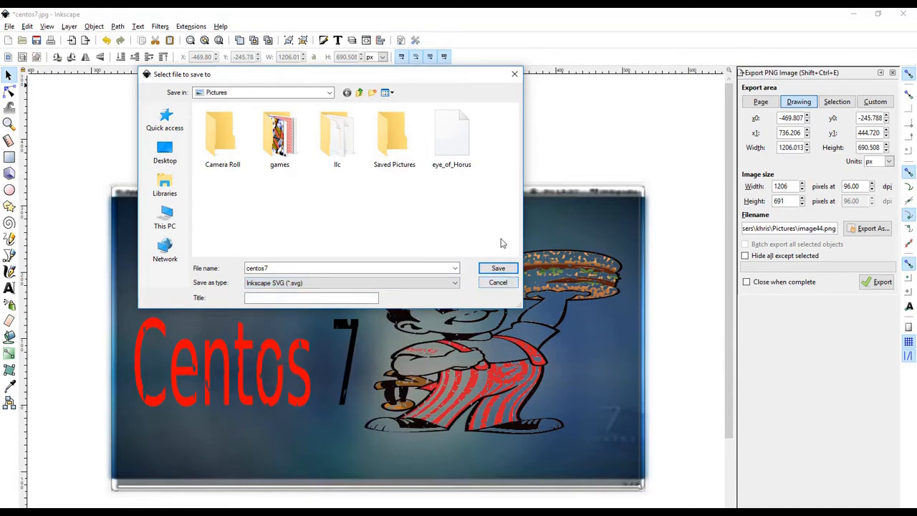
left_click(499, 287)
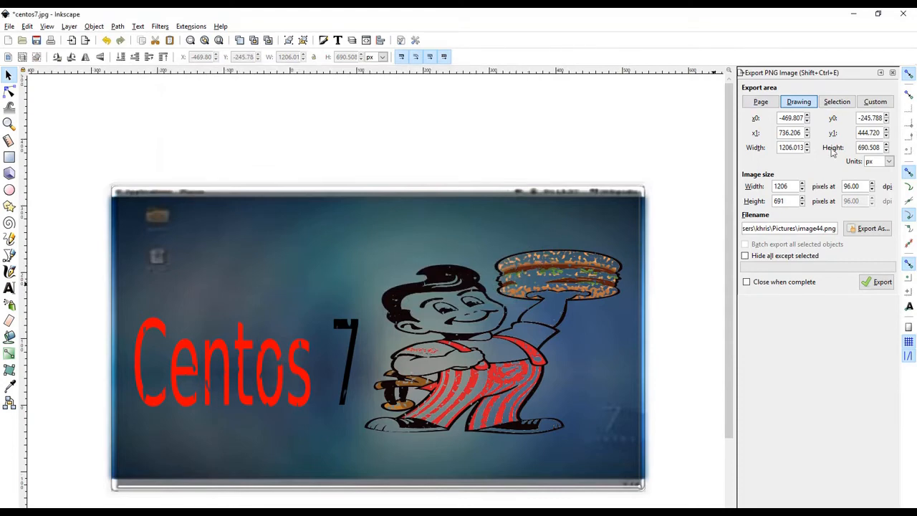
Export the page area as a PNG named testing to the Desktop, and minimize the document window.
left_click(759, 103)
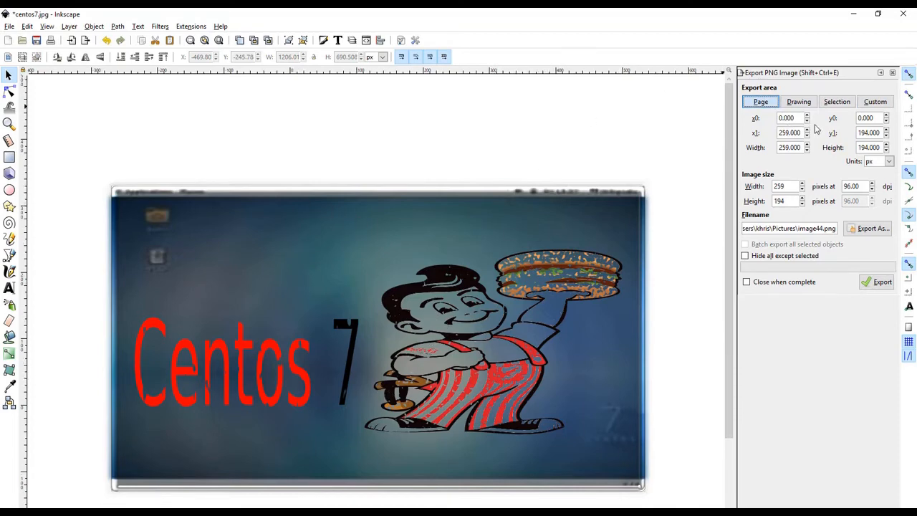
left_click(764, 104)
left_click(869, 228)
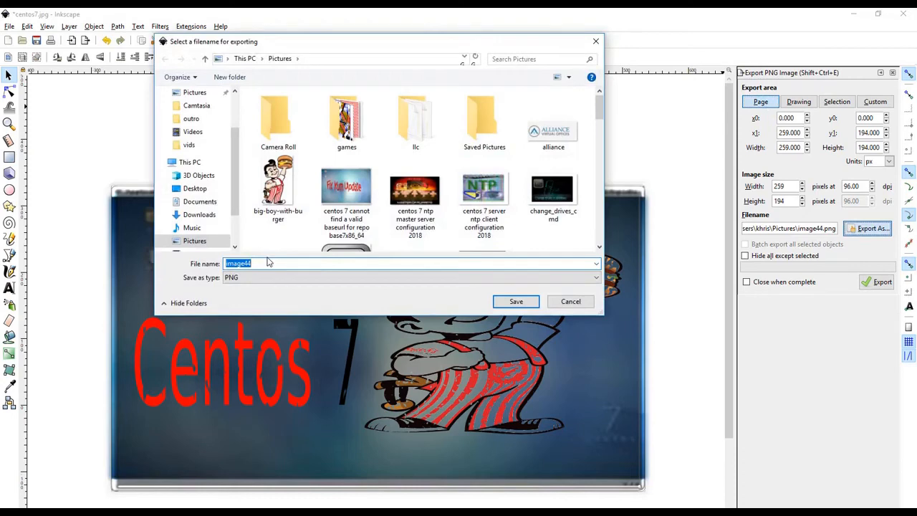
type("testing")
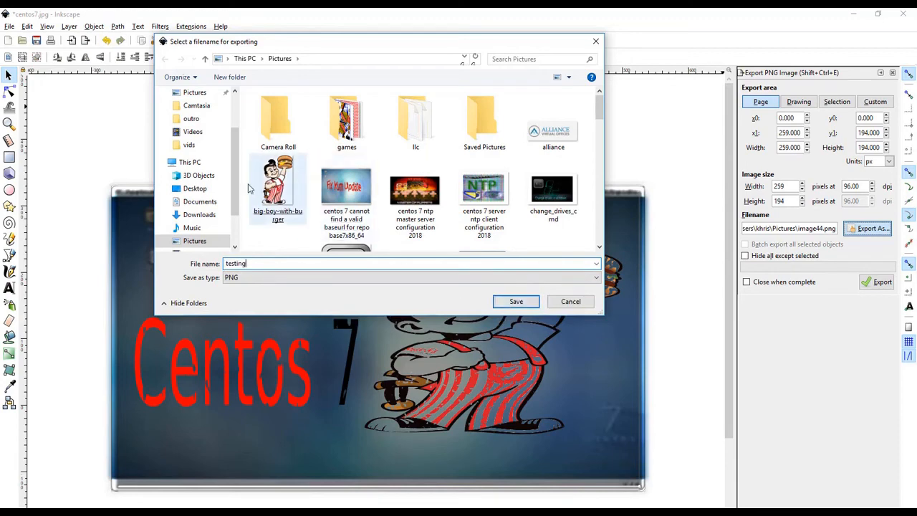
scroll(239, 95, "up", 2)
left_click(194, 114)
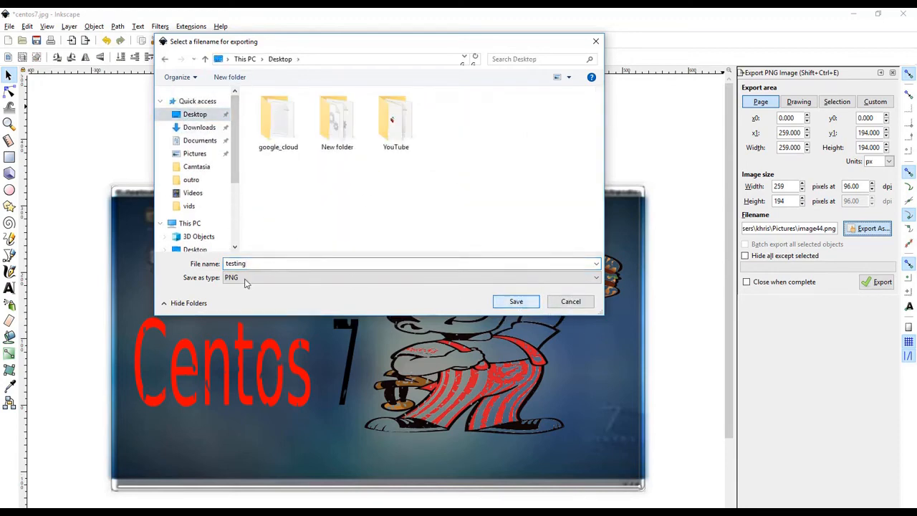
left_click(508, 302)
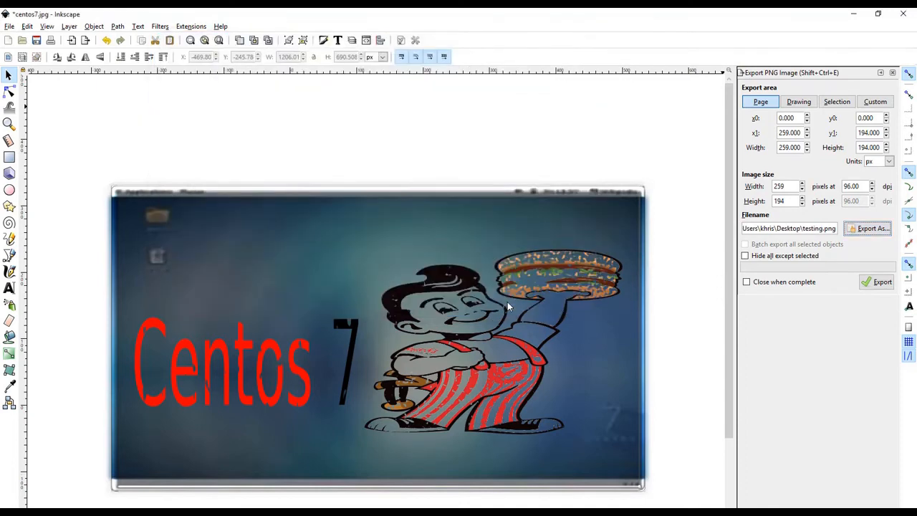
left_click(879, 285)
left_click(854, 15)
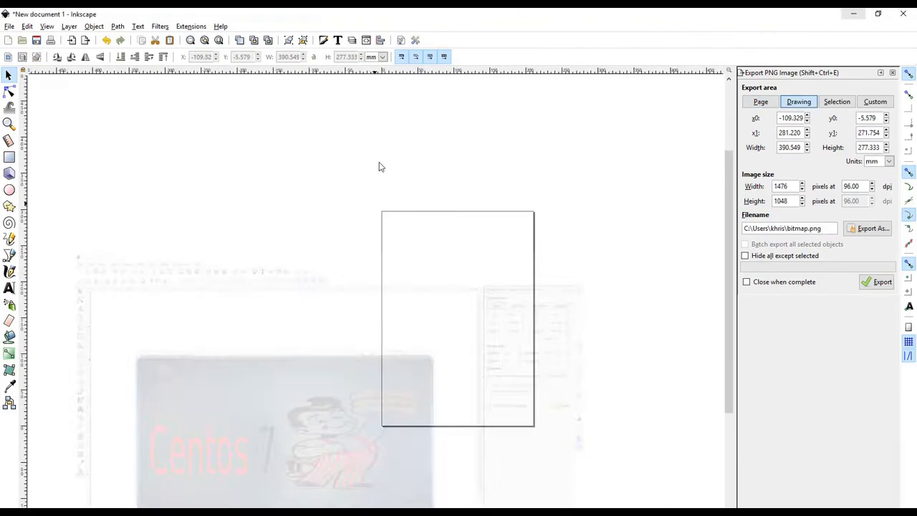
Minimize the blank Inkscape document and open the exported testing image from the Desktop in Paint to check it.
left_click(854, 14)
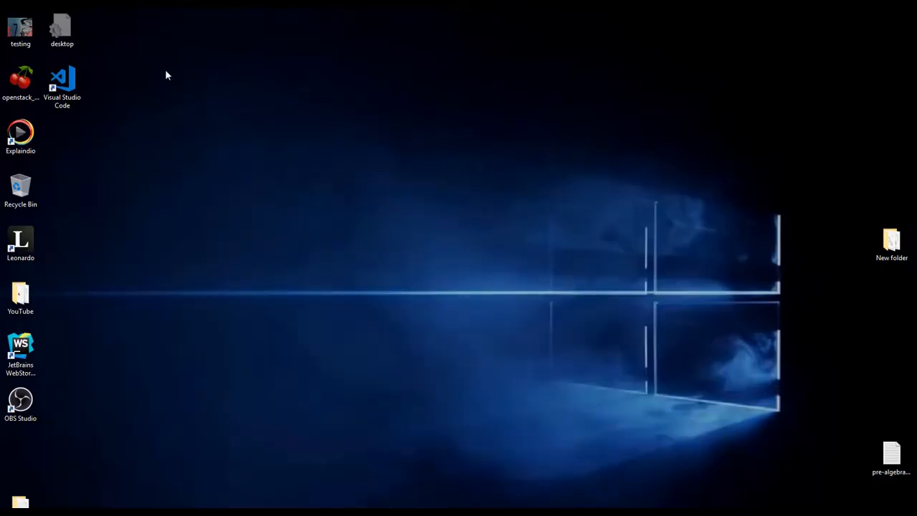
right_click(32, 22)
mouse_move(64, 180)
left_click(263, 227)
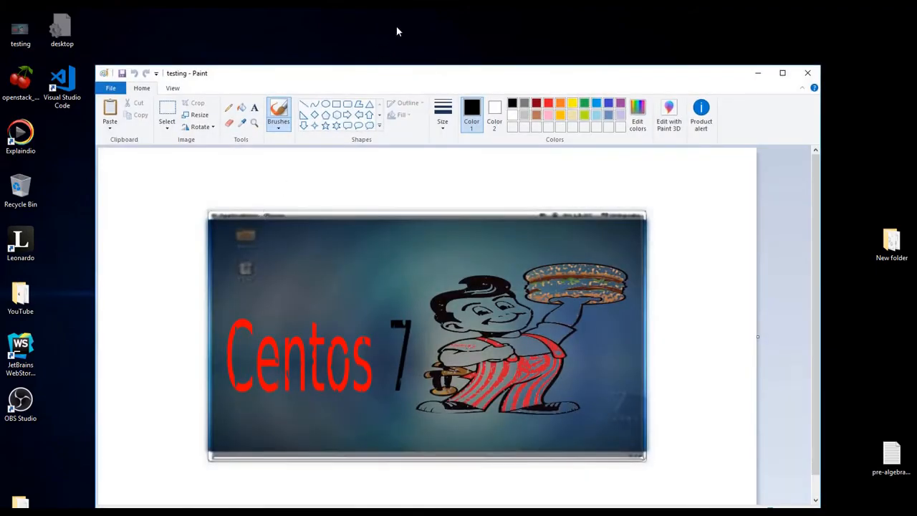
left_click_drag(446, 77, 433, 62)
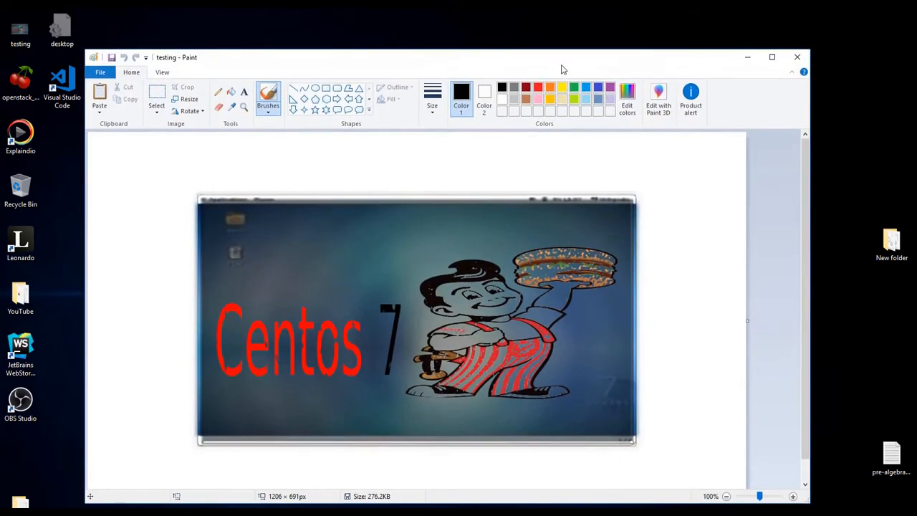
Switch back to the centos7.jpg document in Inkscape and narrow the cartoon boy picture to about 435 px wide.
left_click(174, 511)
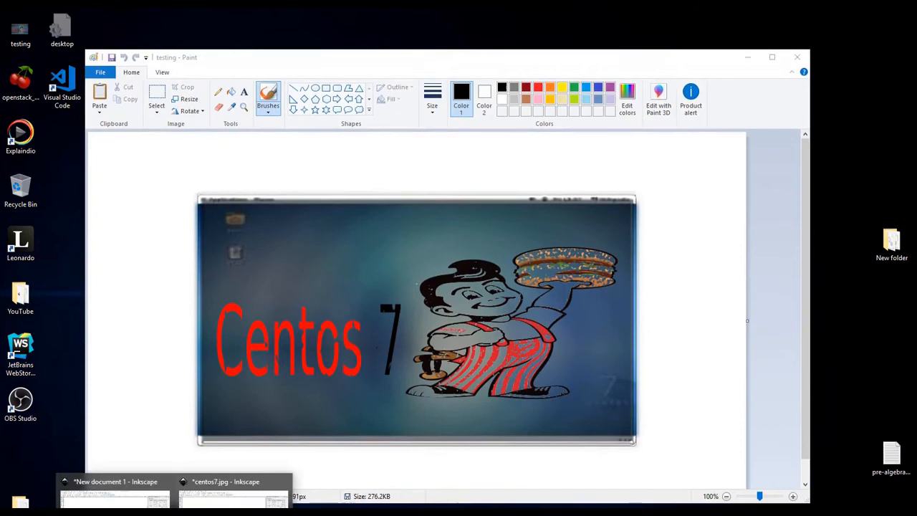
left_click(192, 492)
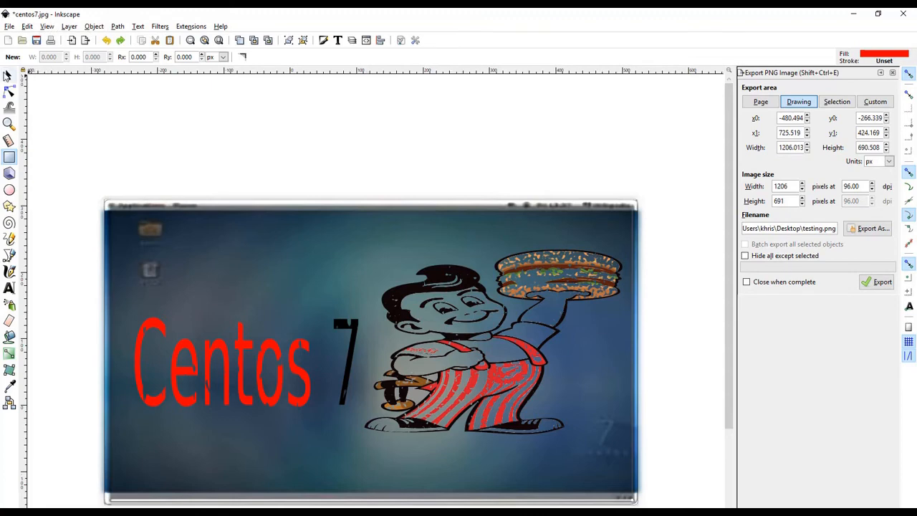
left_click(9, 74)
left_click(223, 368)
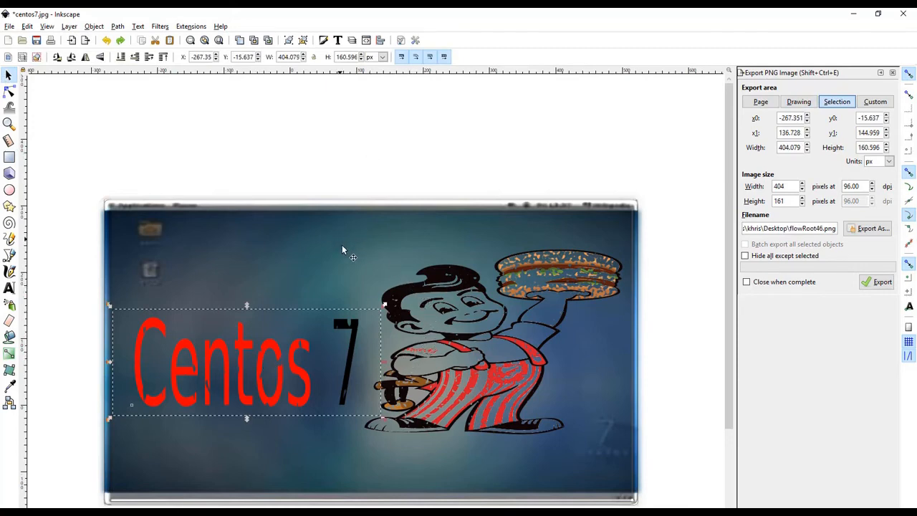
left_click(445, 288)
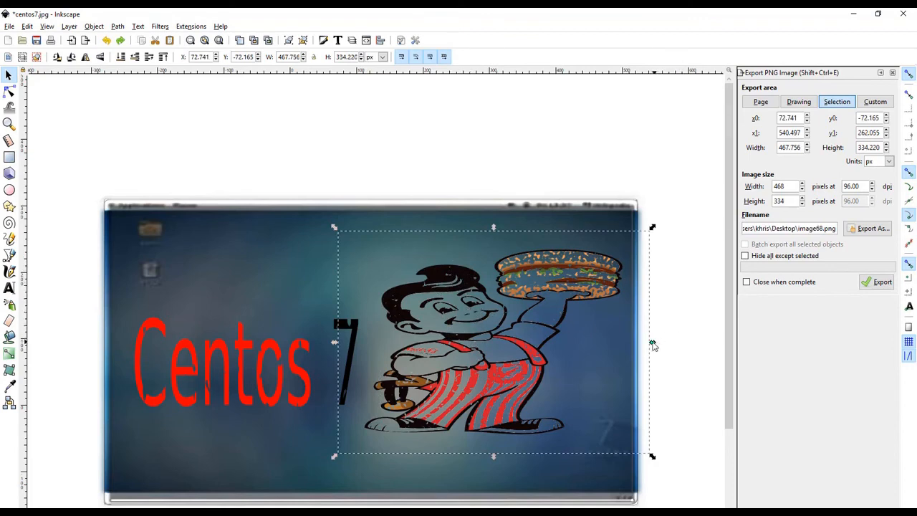
left_click_drag(652, 342, 633, 344)
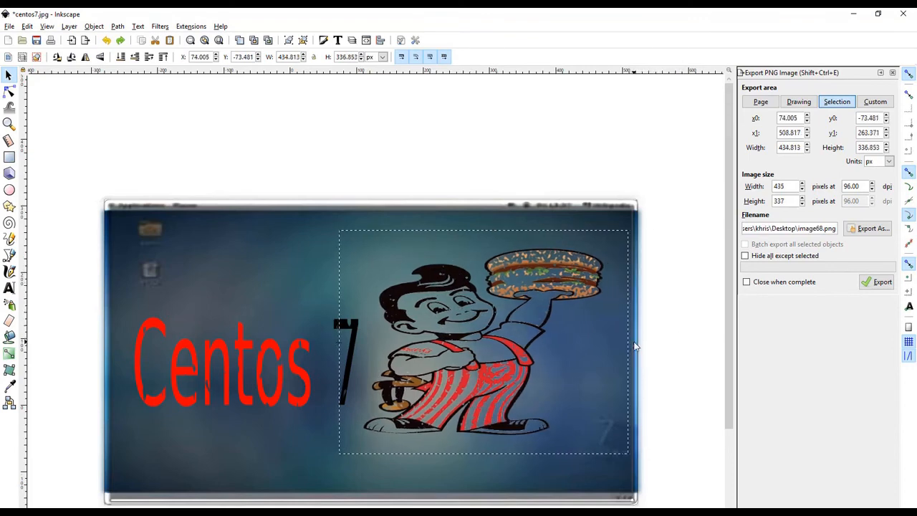
Raise the background picture to the top of the stacking order, and lower it back to the bottom.
left_click(270, 276)
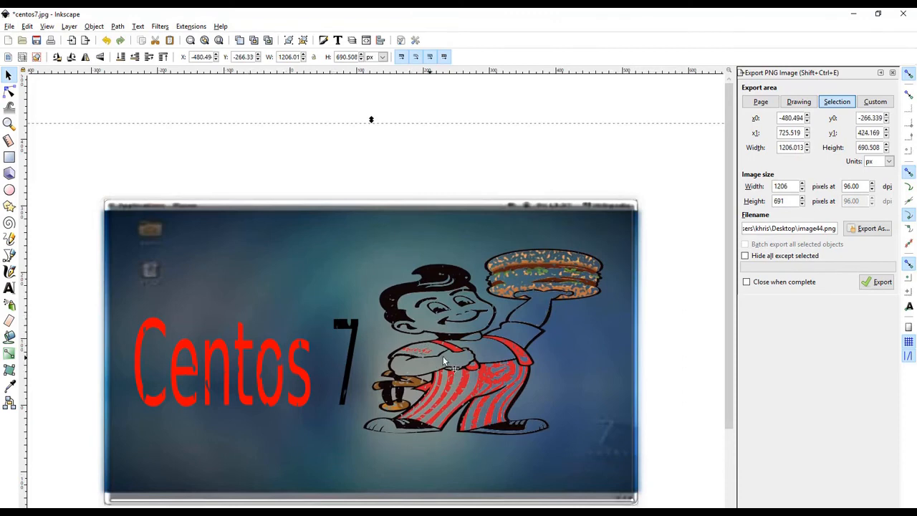
left_click(116, 27)
mouse_move(101, 28)
mouse_move(72, 30)
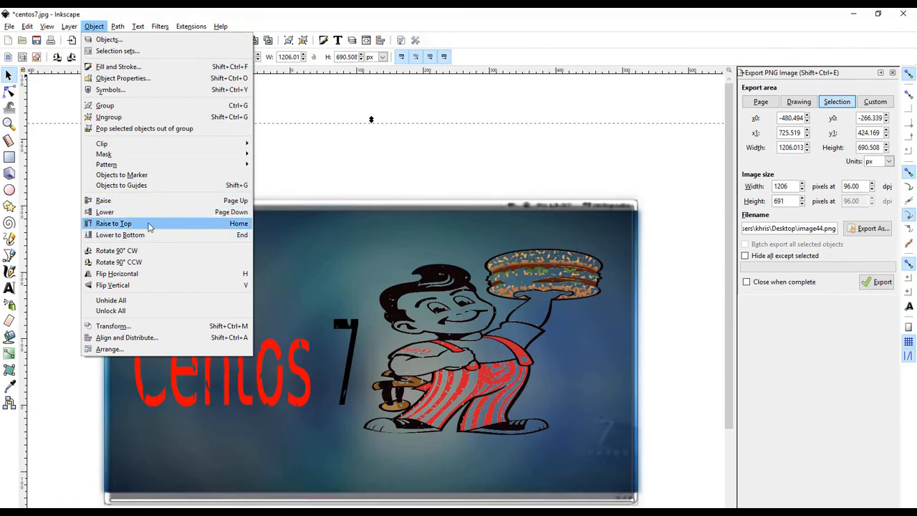
left_click(113, 223)
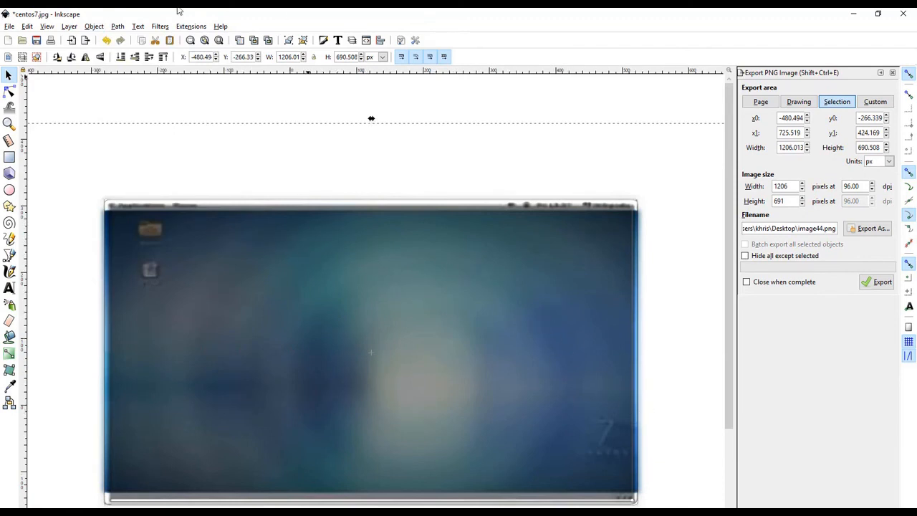
left_click(93, 27)
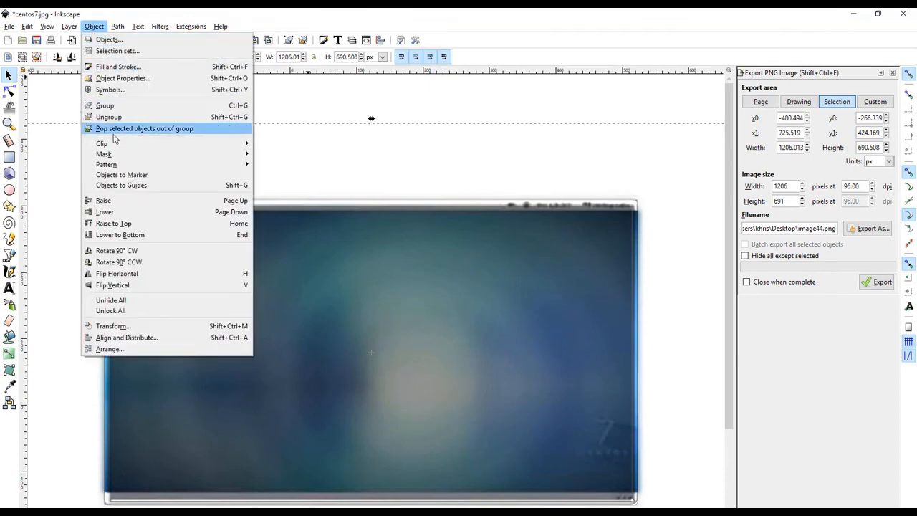
left_click(149, 233)
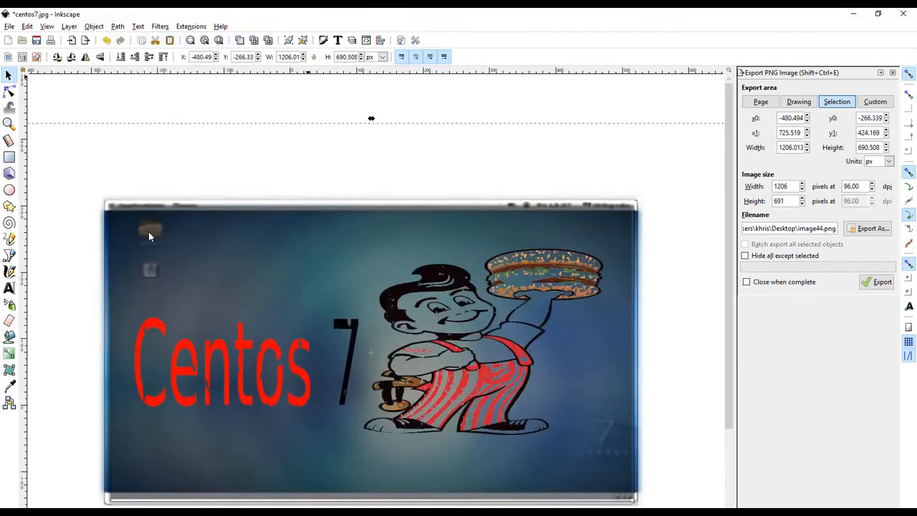